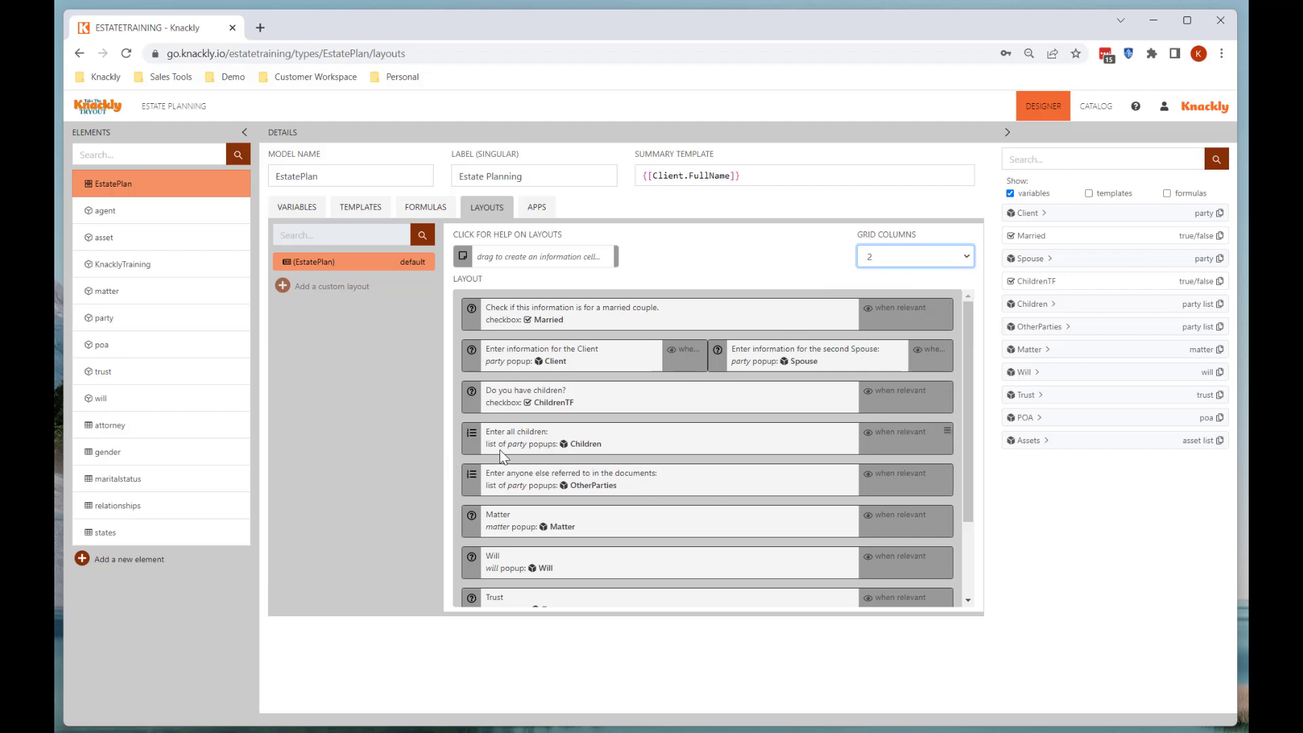
Step: Place the Children list question beside the ChildrenTF checkbox on the same layout row and save the EstatePlan model
{"action": "left_click_drag", "start_coordinate": [471, 452], "coordinate": [734, 402]}
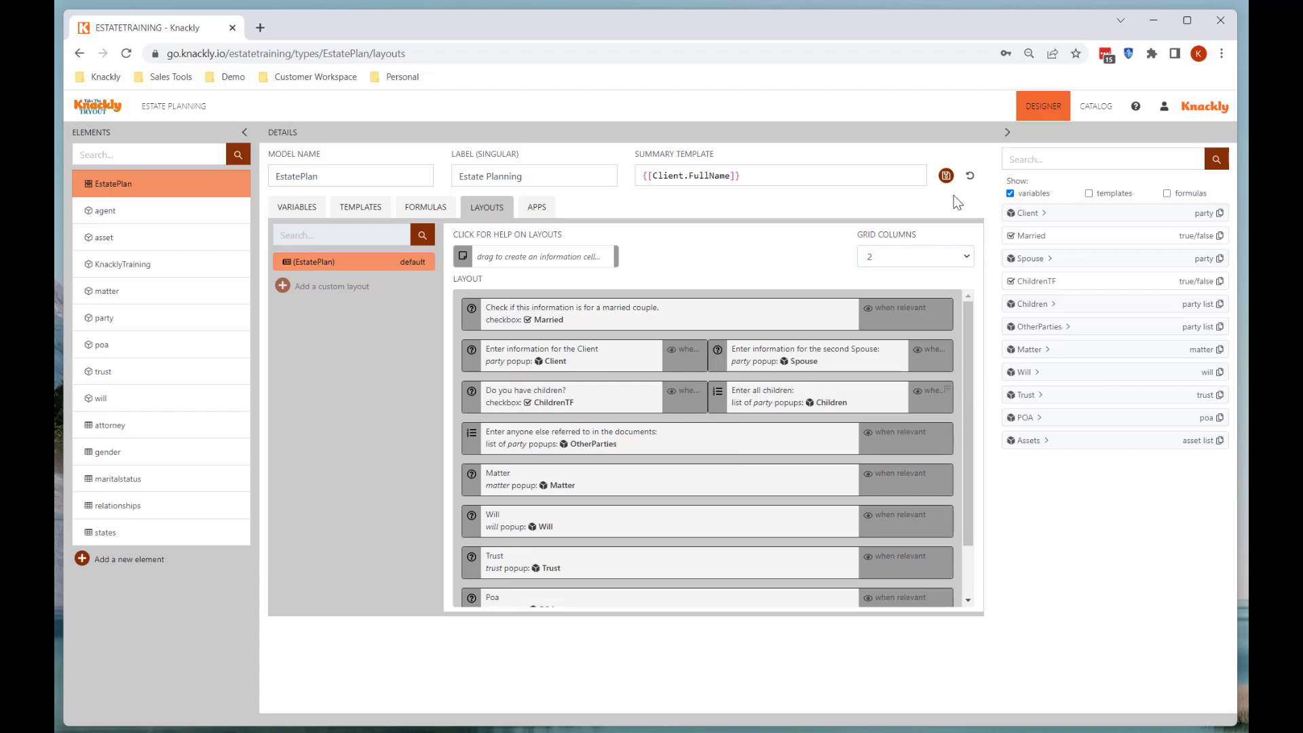
{"action": "left_click", "coordinate": [947, 176]}
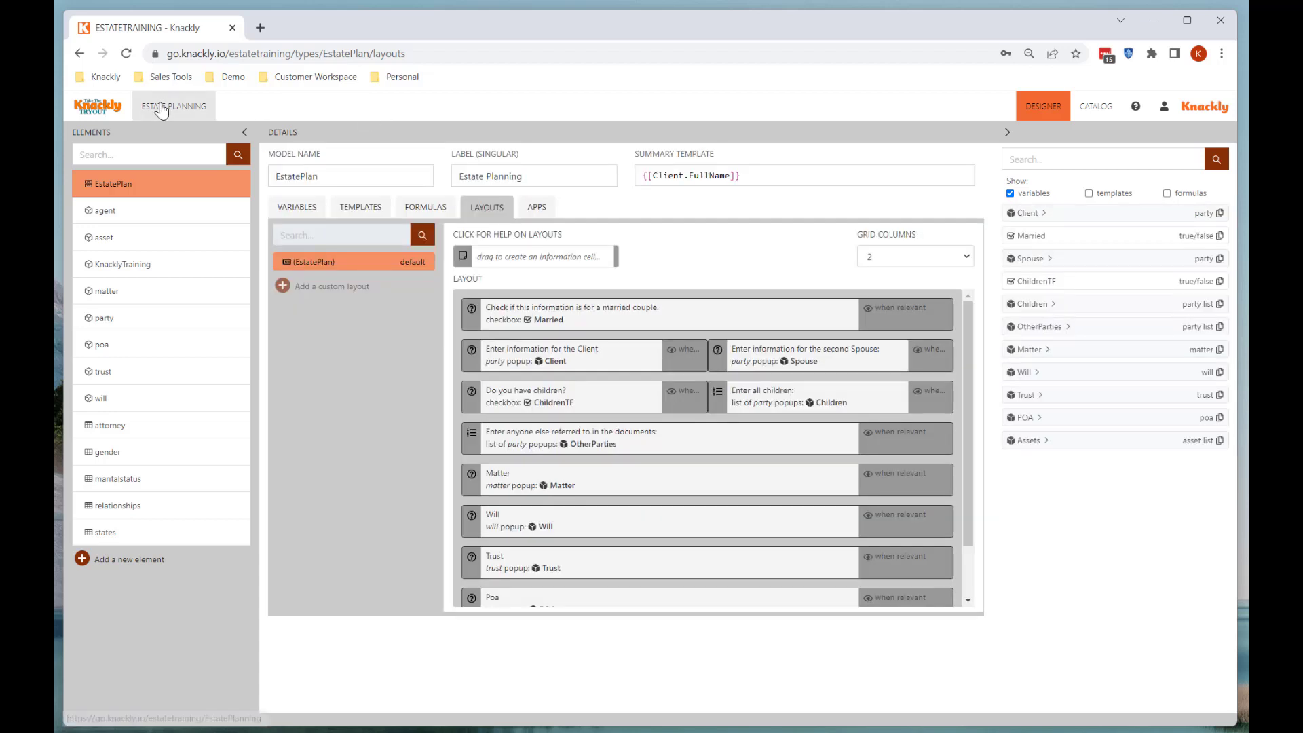
Step: Preview the New Estate Plan interview from the Estate Planning records and tick "Do you have children?"
{"action": "left_click", "coordinate": [174, 106]}
{"action": "left_click", "coordinate": [1034, 329]}
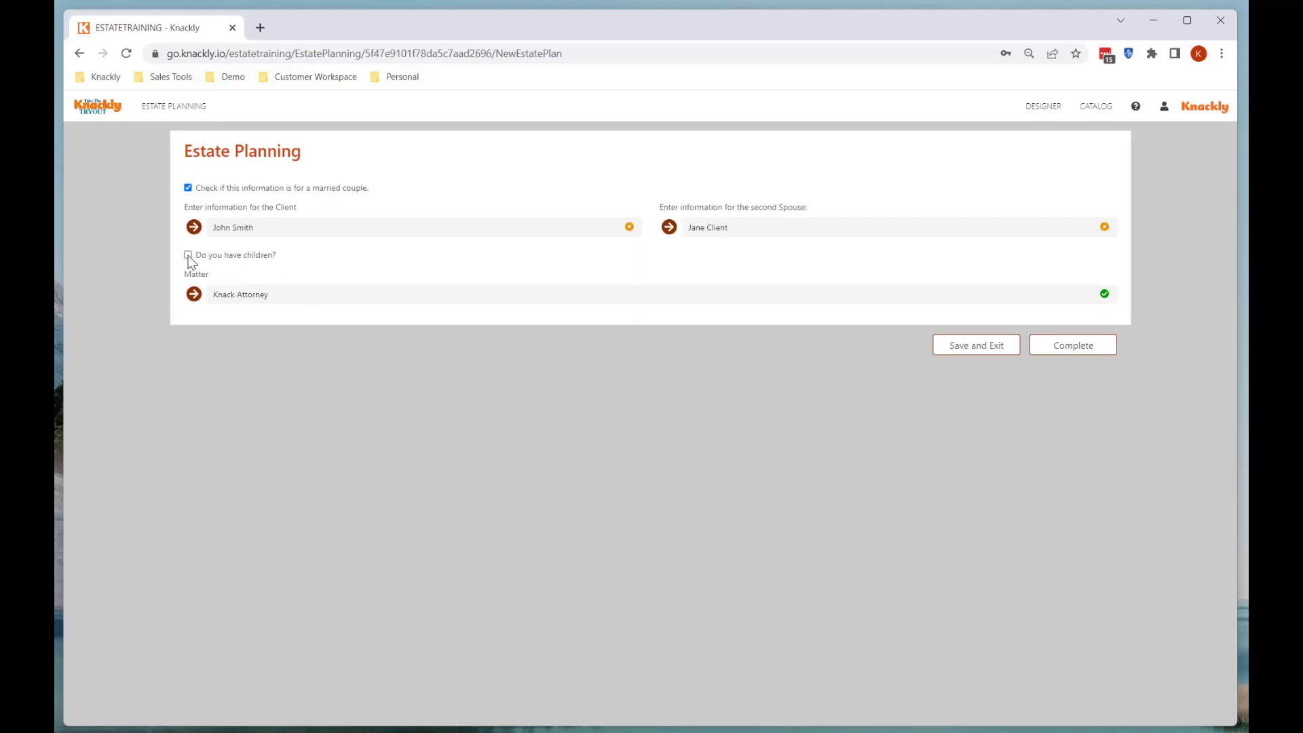
{"action": "left_click", "coordinate": [188, 255]}
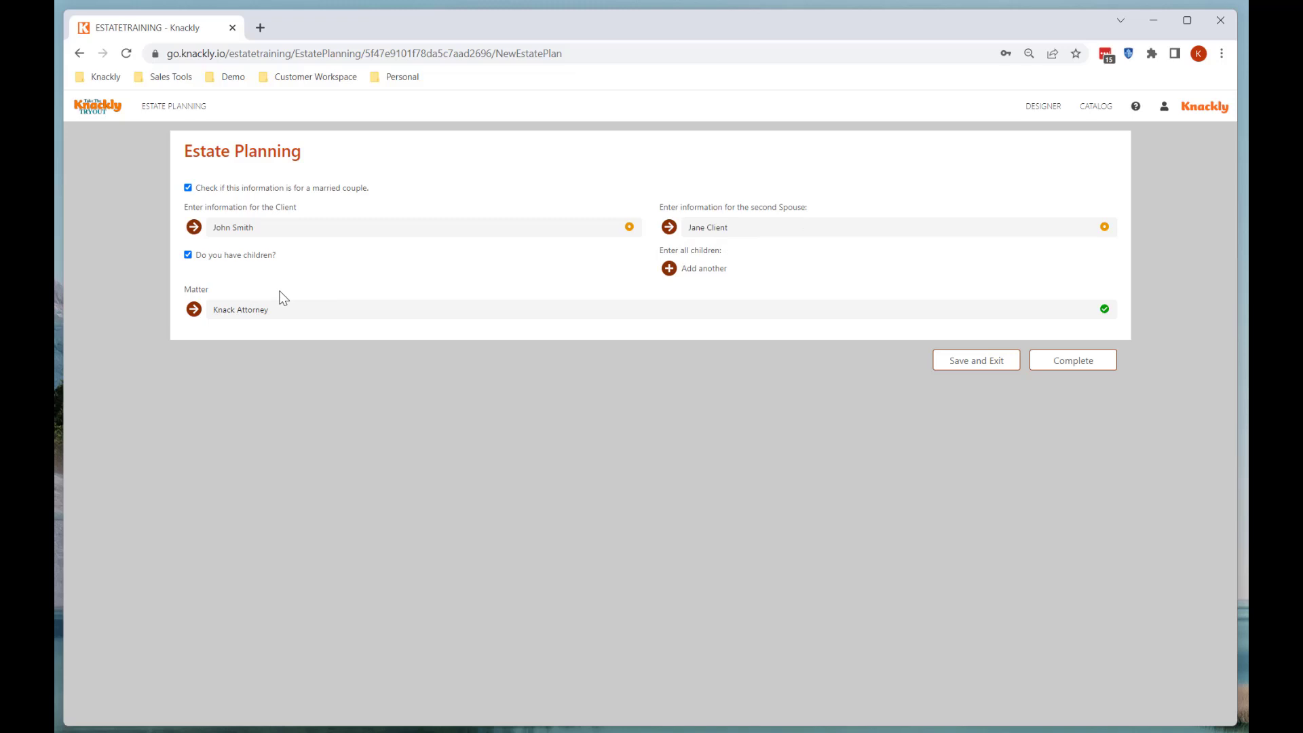
Step: Add an information cell reading "##Children Section" above the ChildrenTF question in the EstatePlan layout and save it
{"action": "left_click", "coordinate": [1038, 108]}
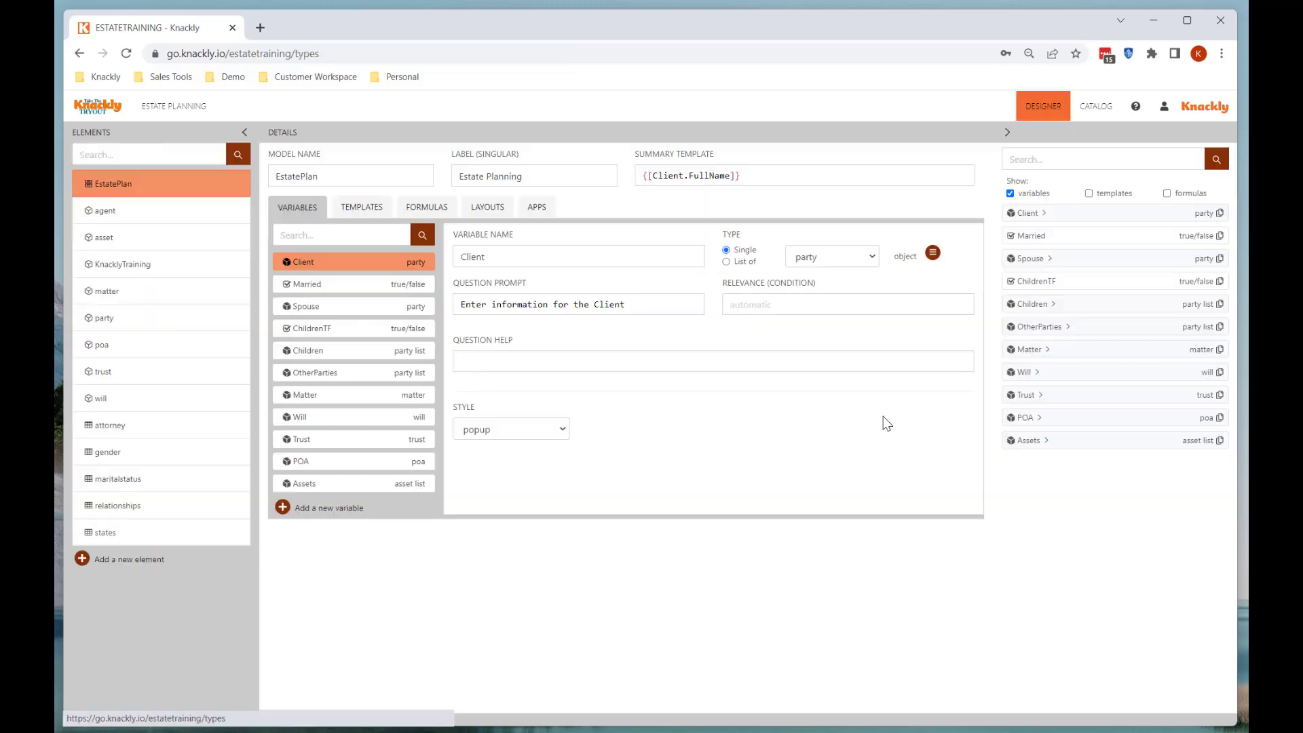
{"action": "left_click", "coordinate": [487, 207]}
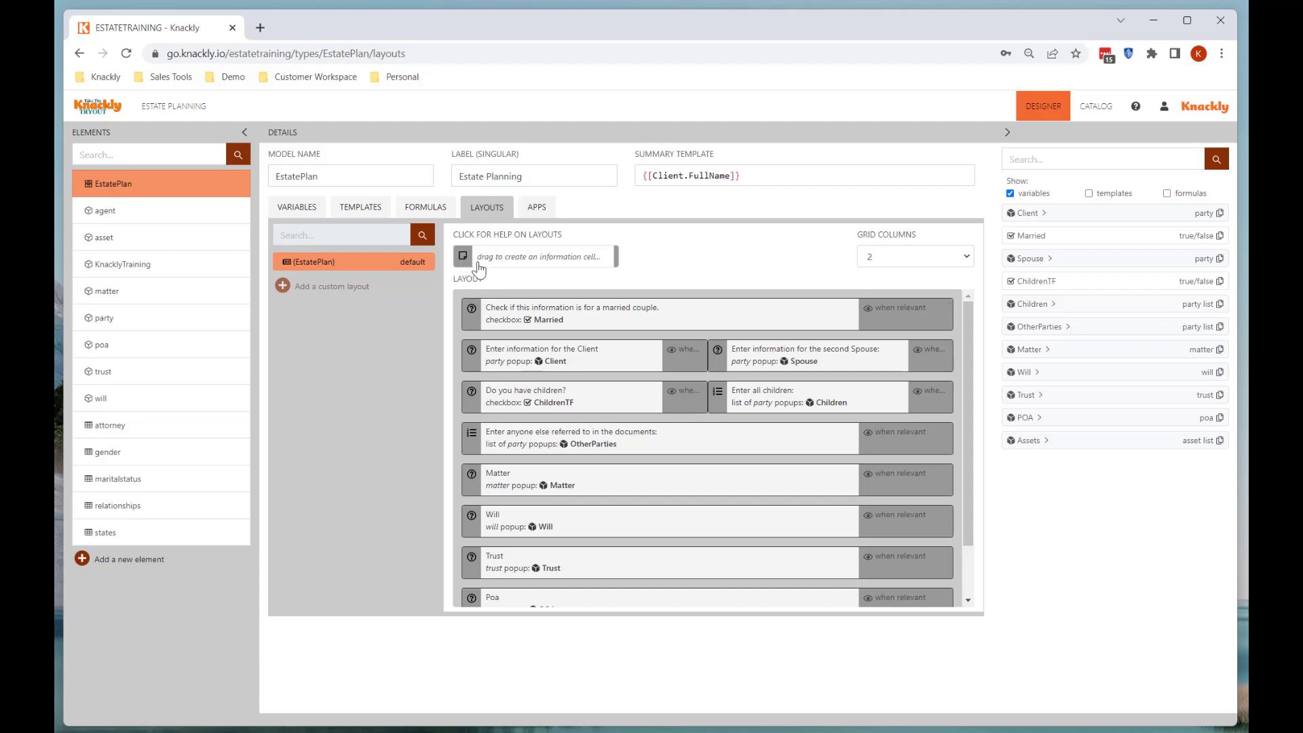
{"action": "left_click_drag", "start_coordinate": [461, 261], "coordinate": [576, 400]}
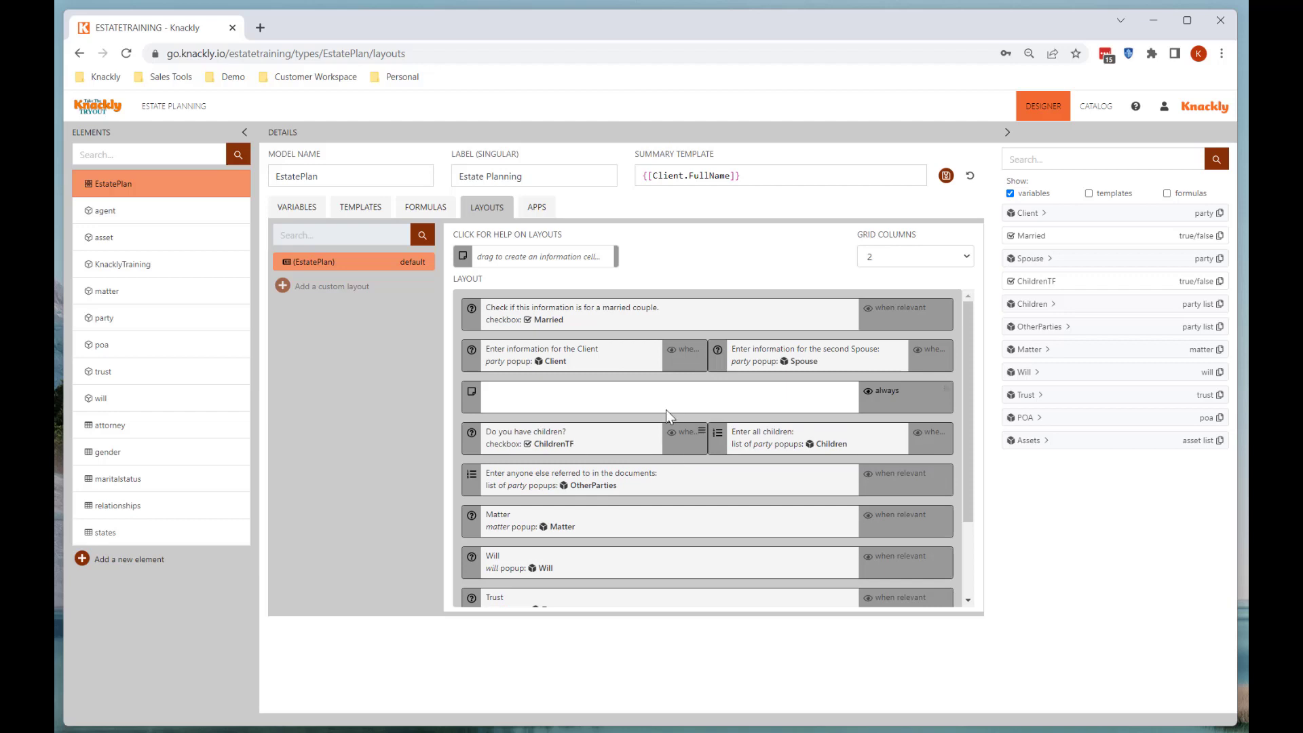
{"action": "left_click", "coordinate": [502, 398]}
{"action": "type", "text": "##Children Sce"}
{"action": "type", "text": "ction"}
{"action": "left_click", "coordinate": [871, 393]}
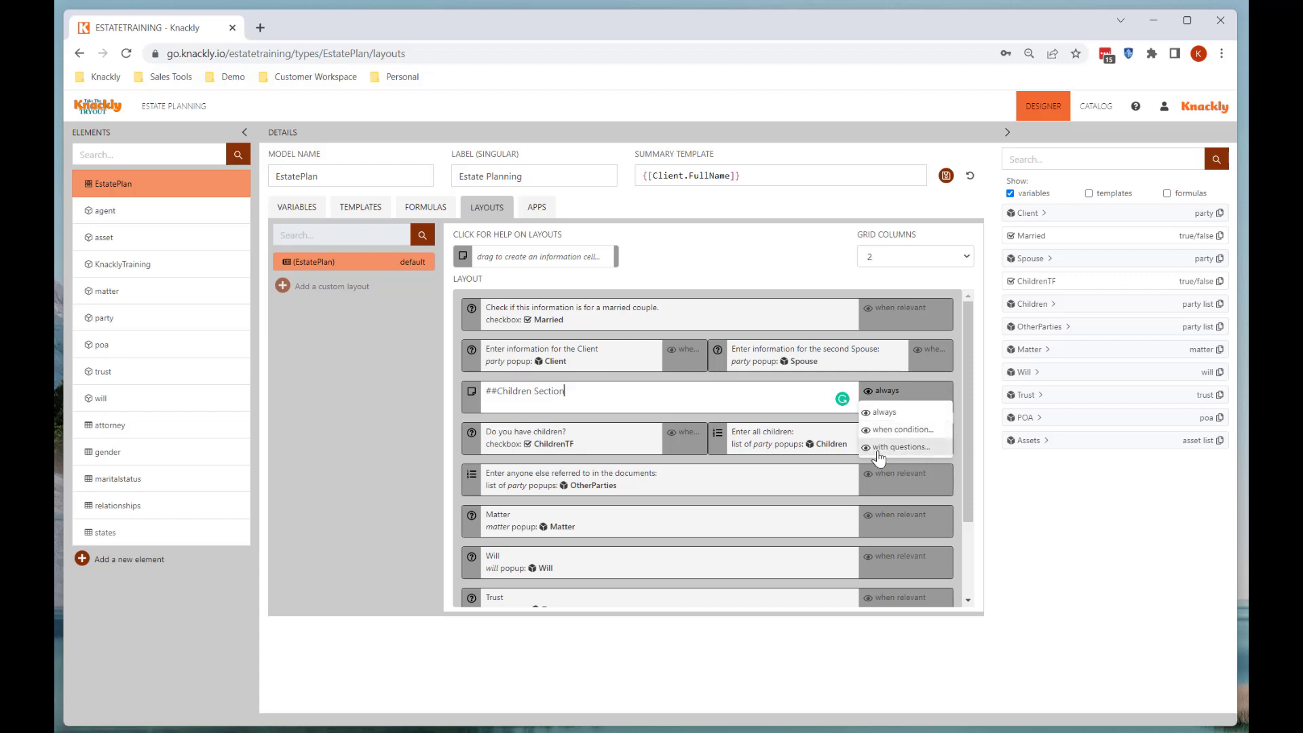
{"action": "left_click", "coordinate": [776, 394]}
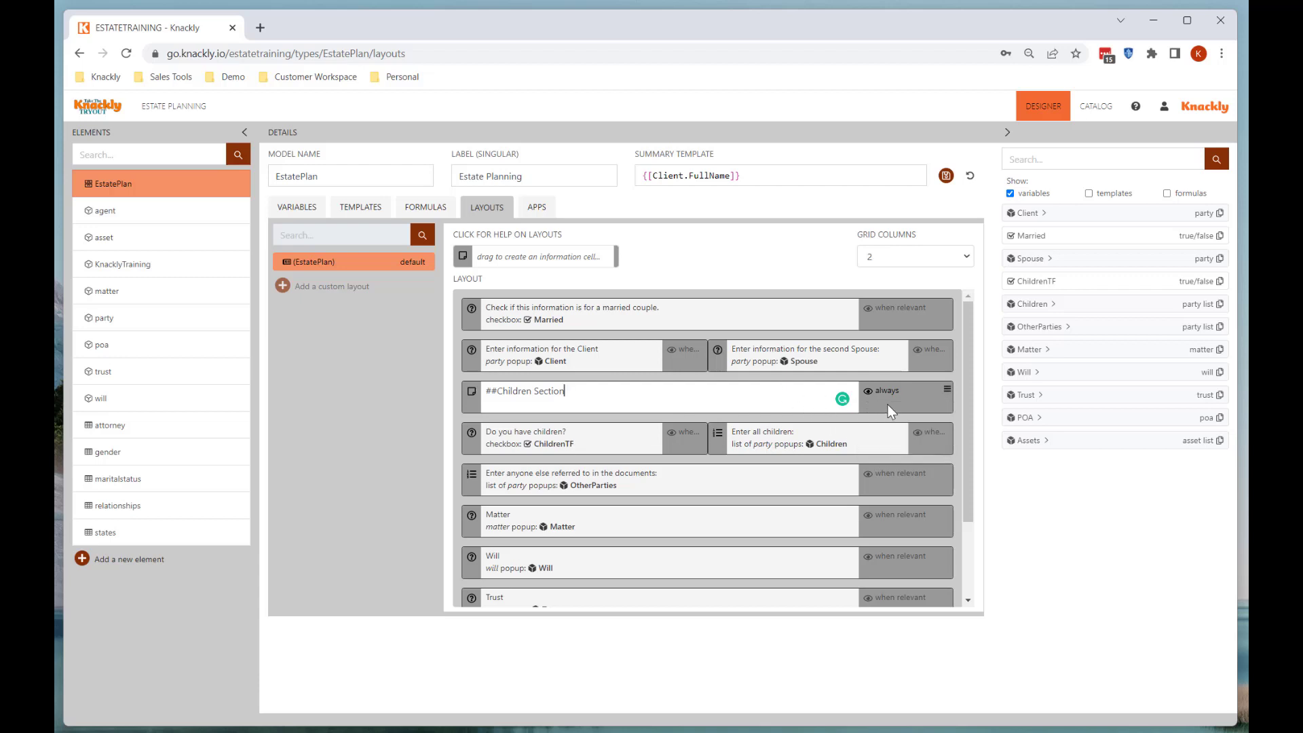
{"action": "left_click", "coordinate": [874, 392]}
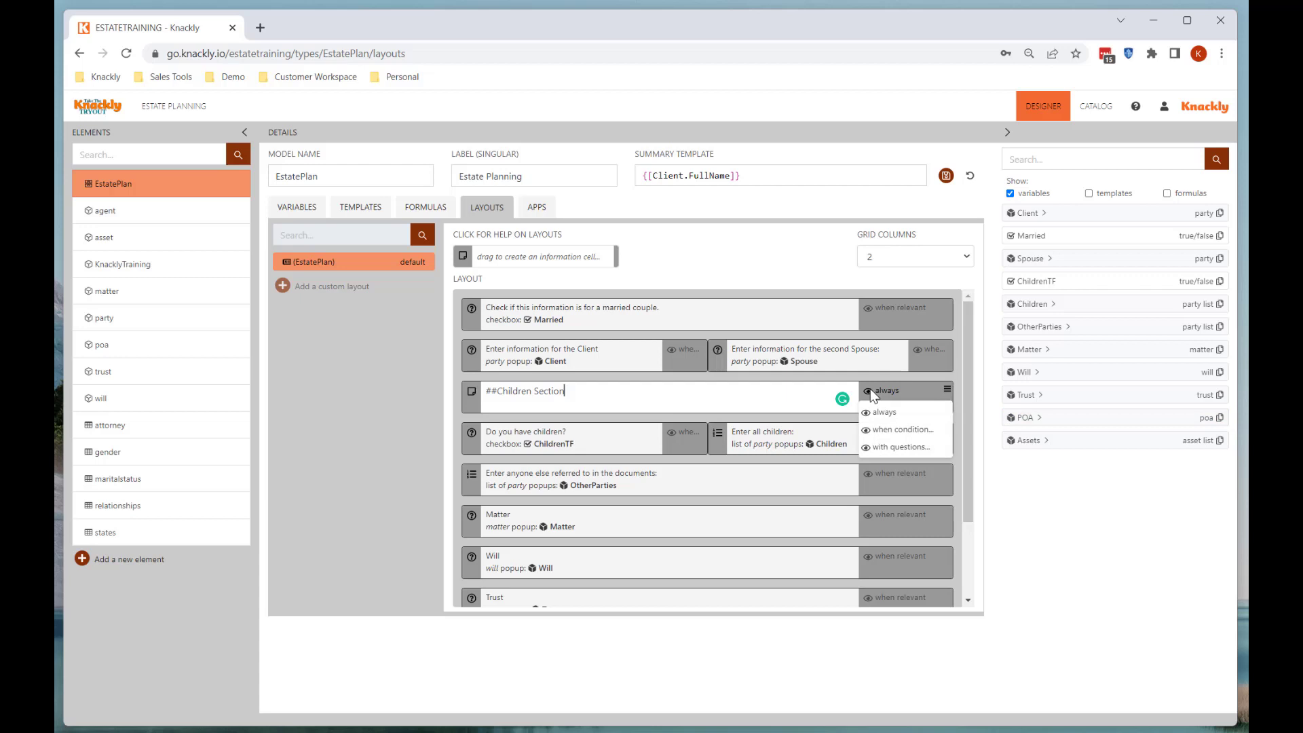
{"action": "left_click", "coordinate": [946, 175]}
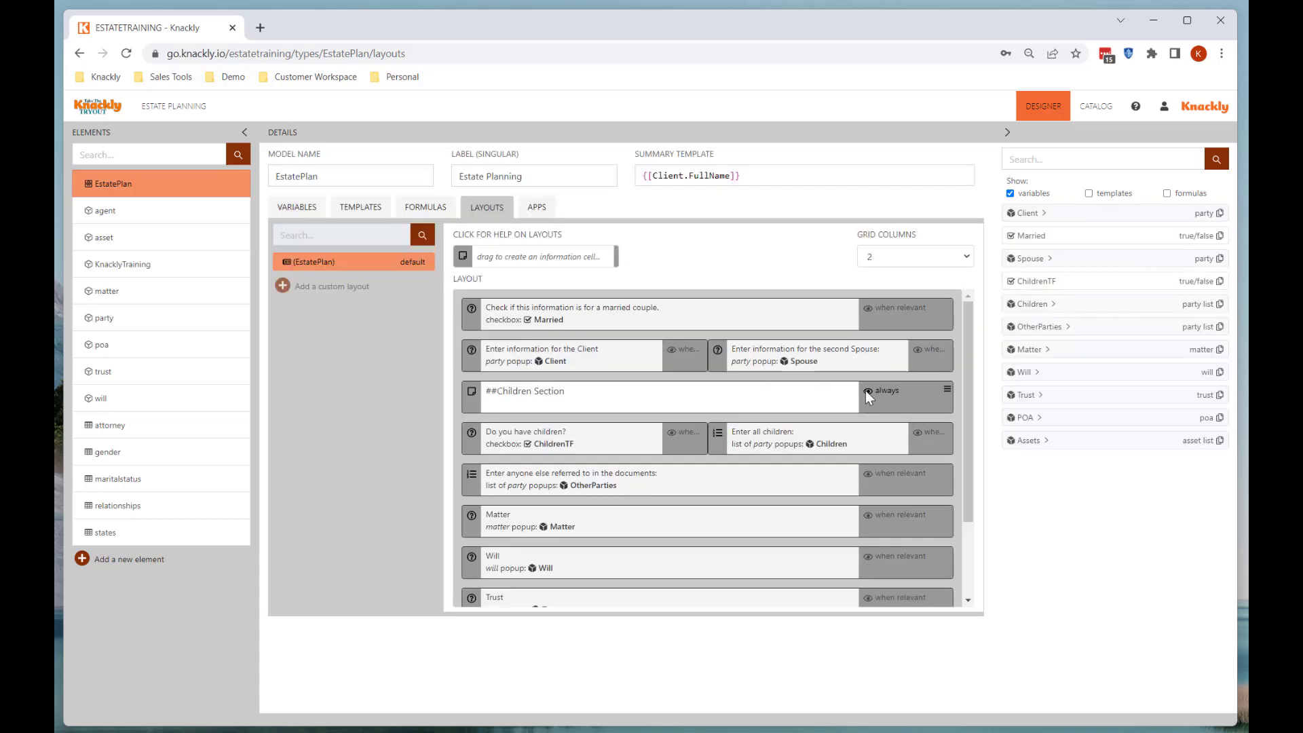
Step: Set the Children Section cell to show on the condition ChildrenTF and save the change
{"action": "left_click", "coordinate": [870, 390]}
{"action": "left_click", "coordinate": [880, 429]}
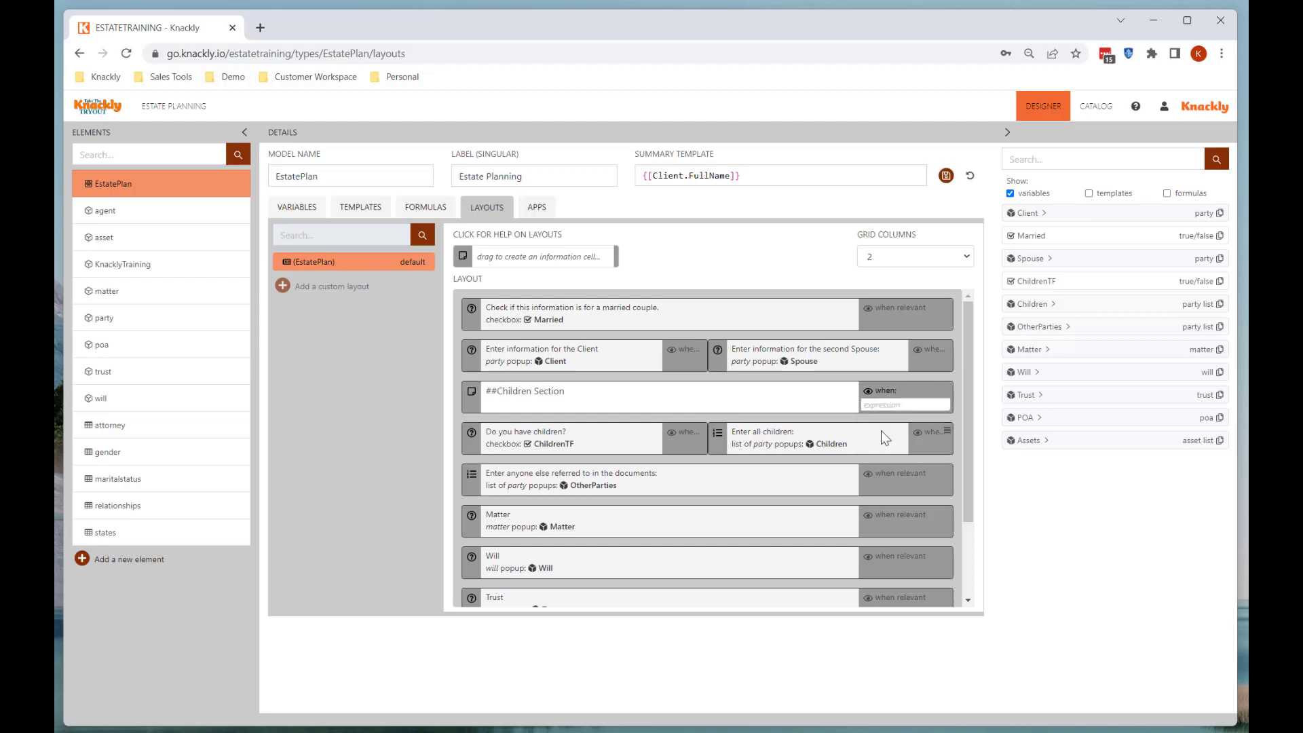
{"action": "left_click", "coordinate": [887, 405]}
{"action": "left_click_drag", "start_coordinate": [1023, 285], "coordinate": [882, 402]}
{"action": "left_click", "coordinate": [912, 406]}
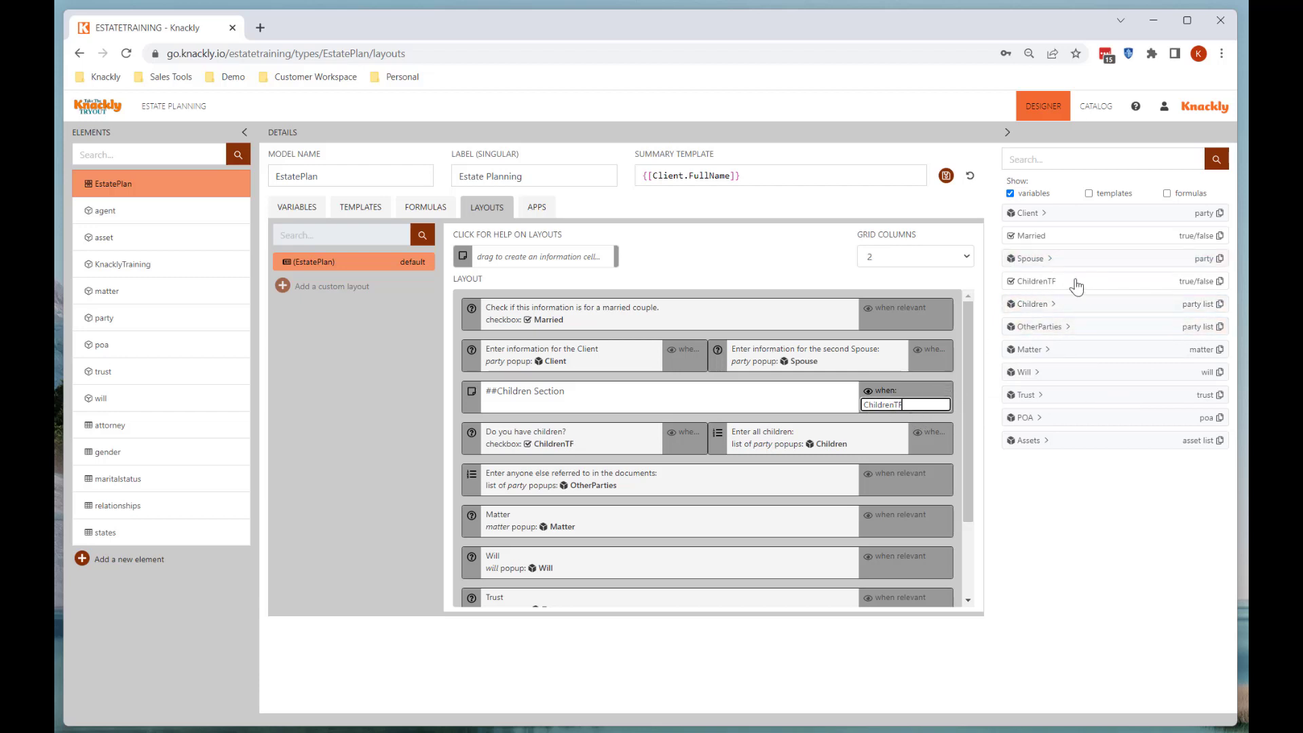
{"action": "left_click", "coordinate": [873, 390]}
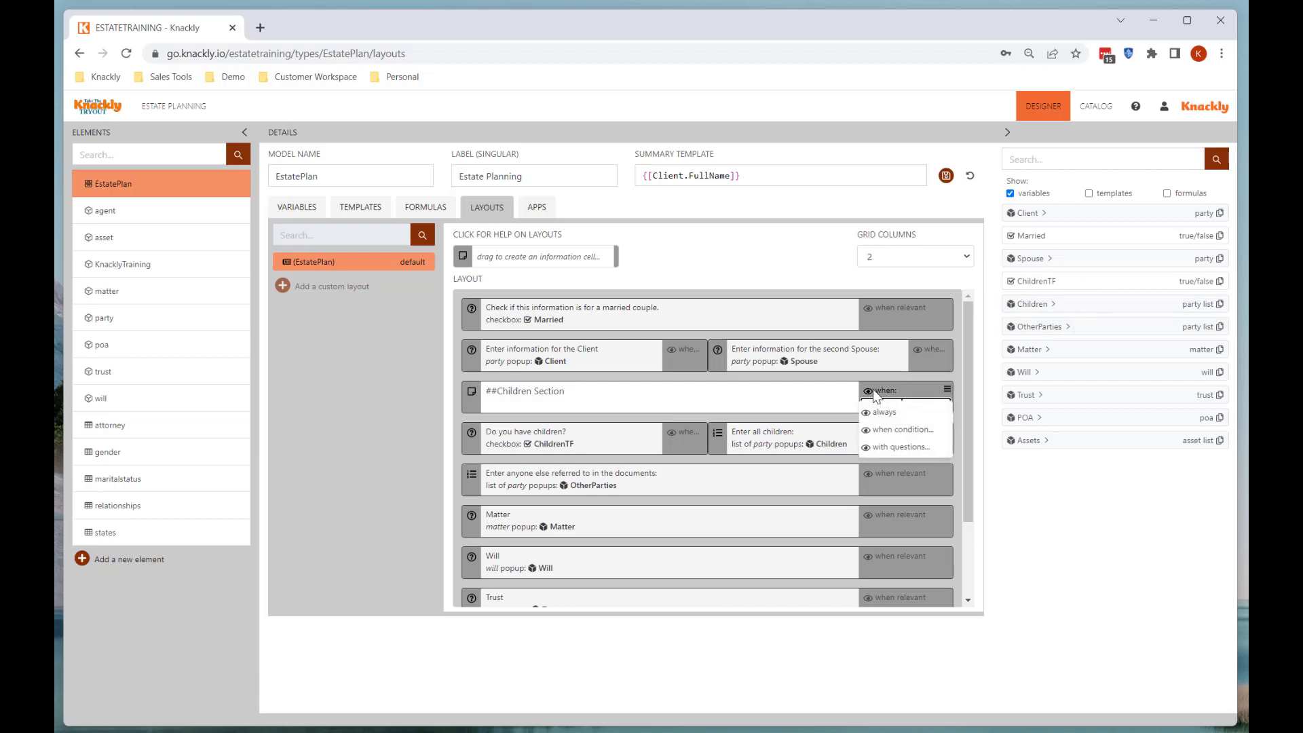
{"action": "left_click", "coordinate": [913, 430]}
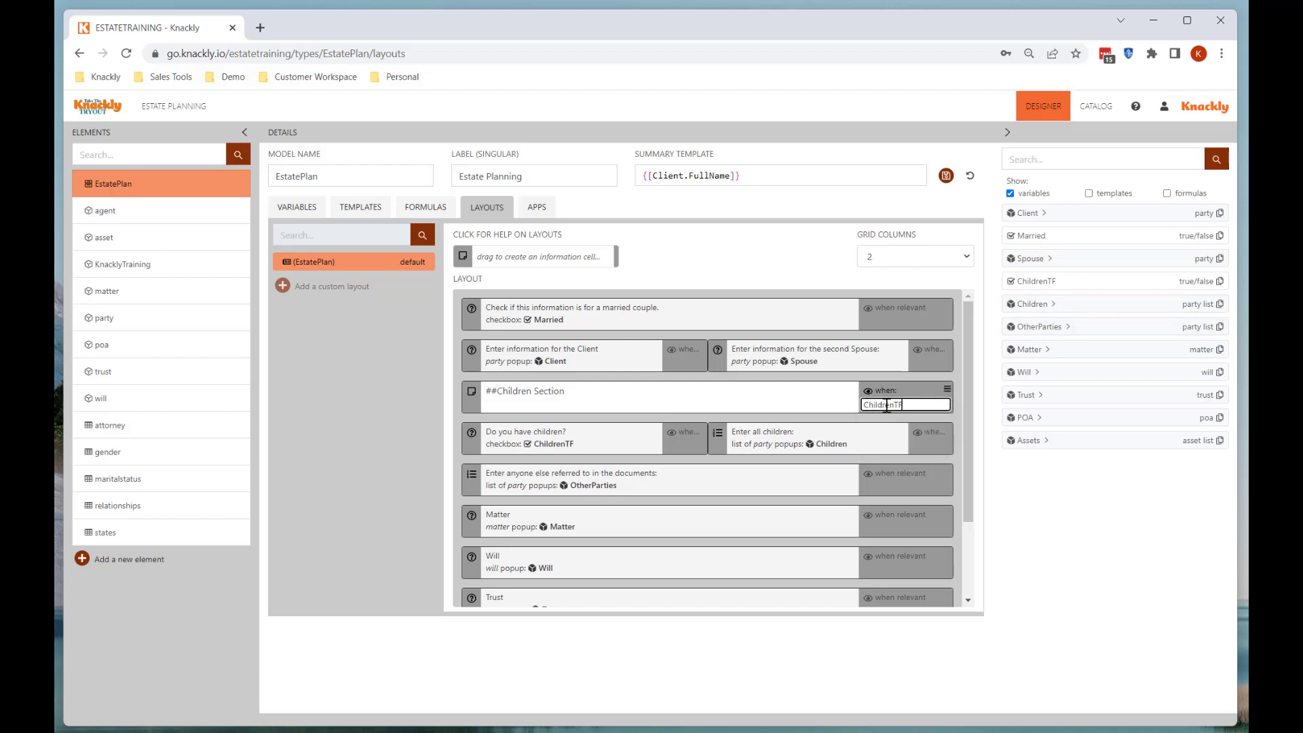
{"action": "left_click", "coordinate": [909, 405]}
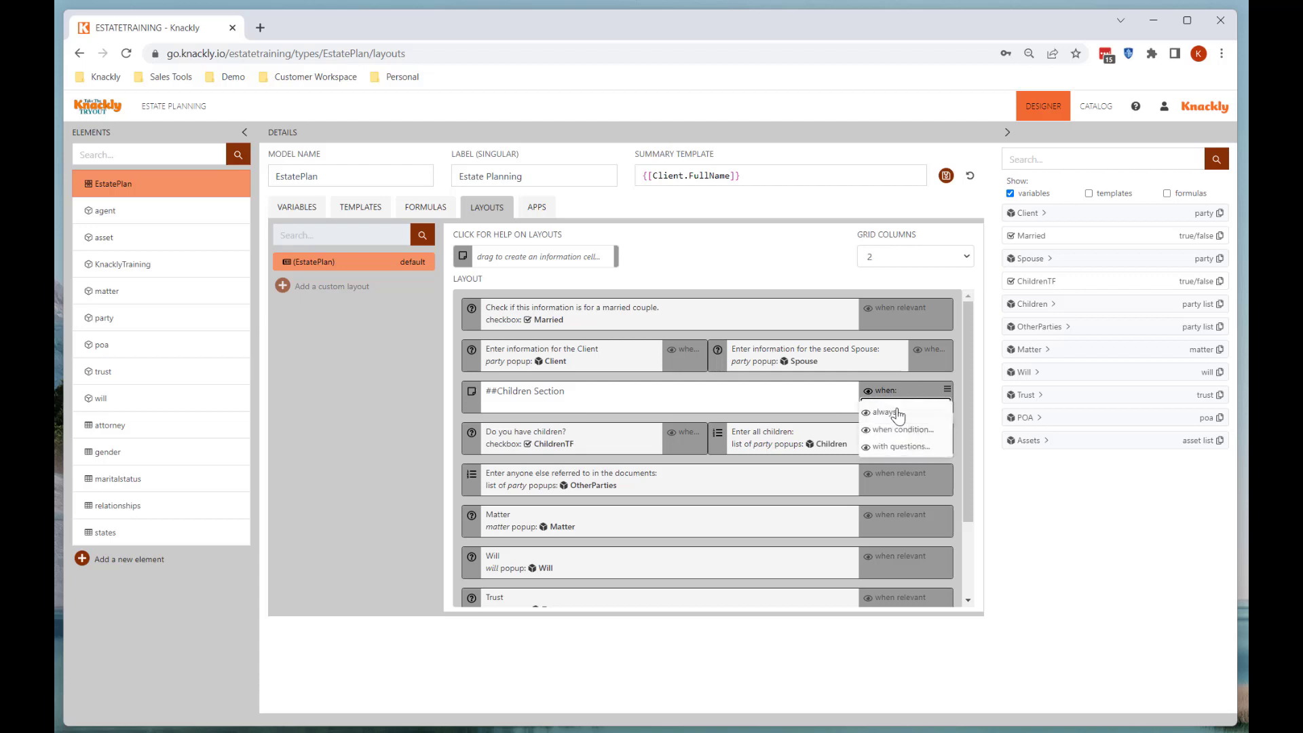
{"action": "left_click", "coordinate": [886, 410]}
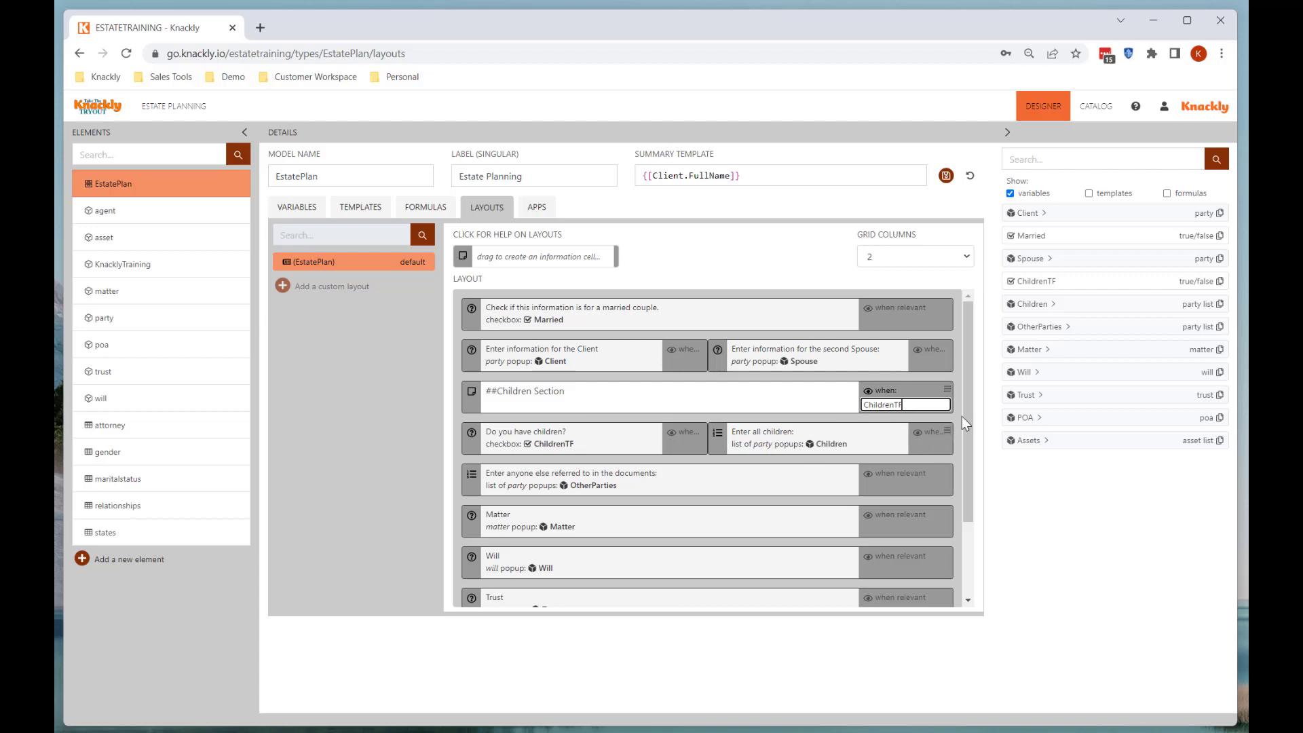
{"action": "left_click", "coordinate": [946, 178]}
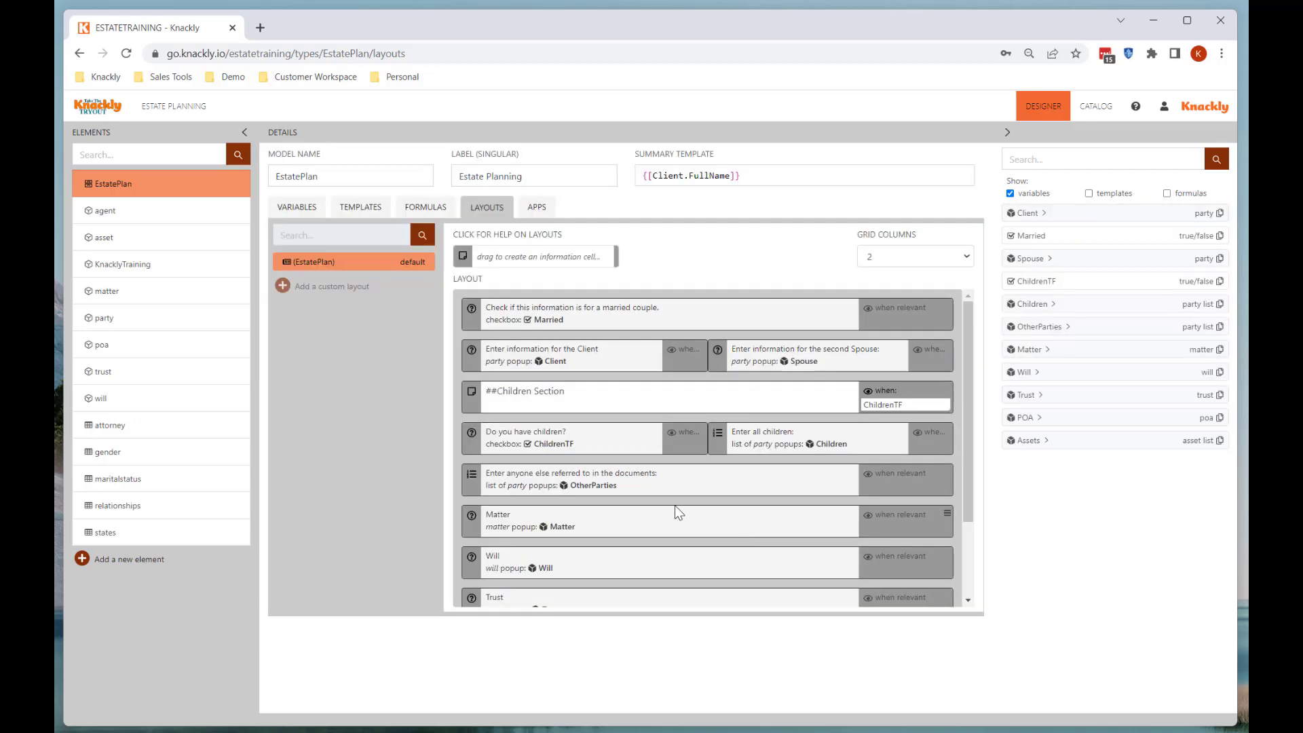
Step: Create a new single selection variable named ShowChildren in the EstatePlan model
{"action": "left_click", "coordinate": [311, 210]}
{"action": "left_click", "coordinate": [283, 507]}
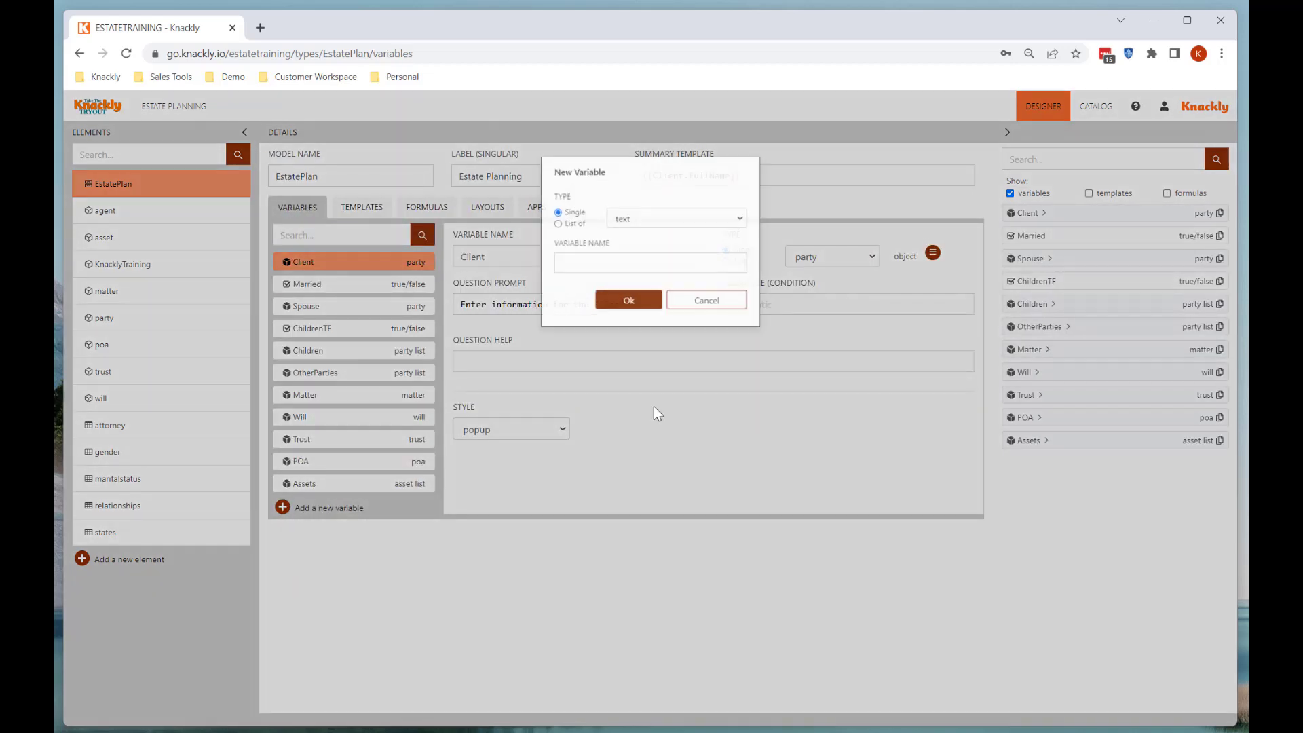
{"action": "left_click", "coordinate": [690, 215]}
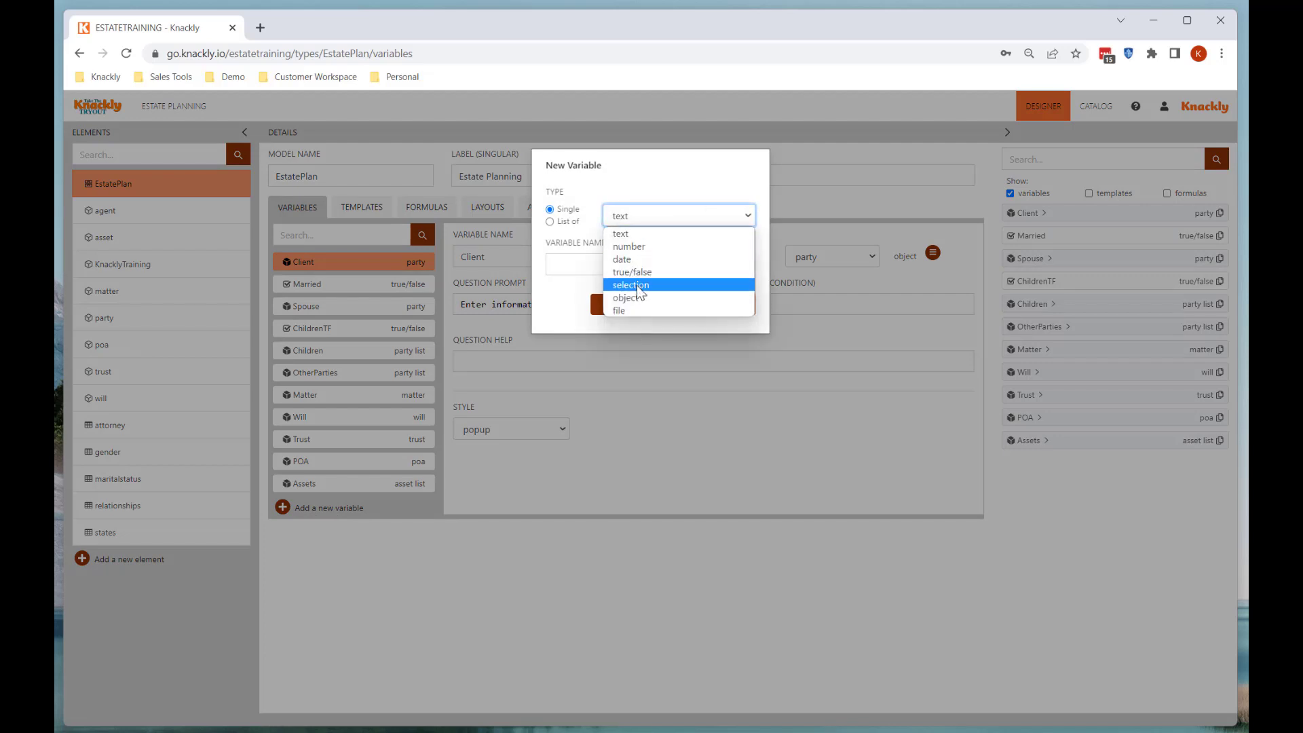
{"action": "left_click", "coordinate": [625, 282]}
{"action": "left_click", "coordinate": [590, 264]}
{"action": "type", "text": "ShowChildren"}
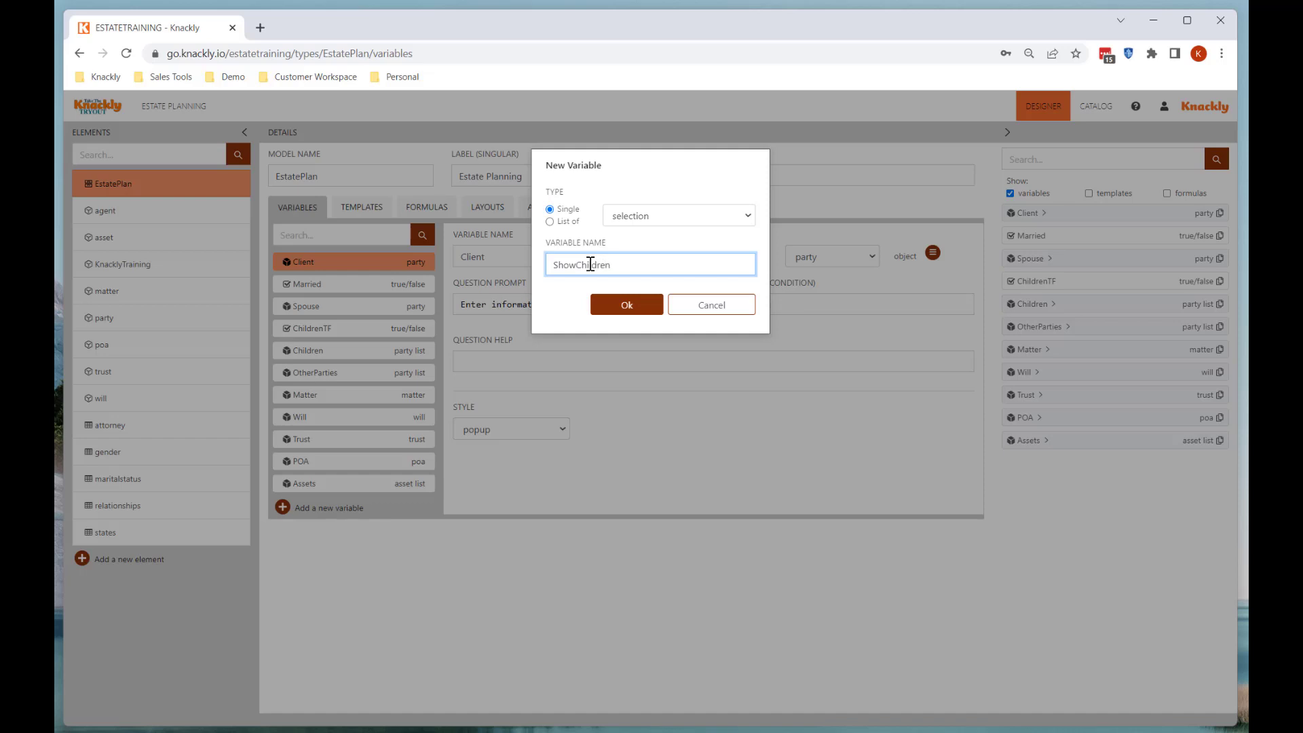
{"action": "left_click", "coordinate": [627, 305]}
Step: Define the ShowChildren options directly in the variable as Yes and No, and save
{"action": "left_click", "coordinate": [460, 405]}
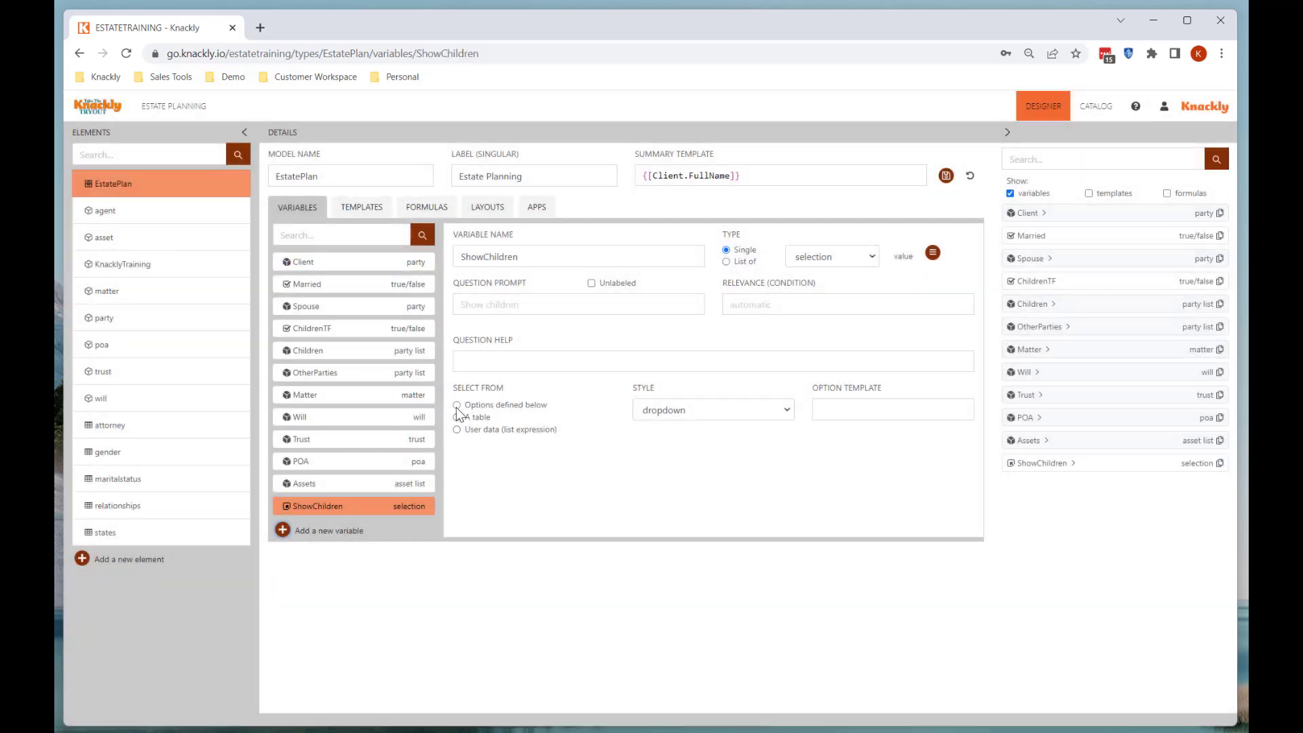
{"action": "type", "text": "Y"}
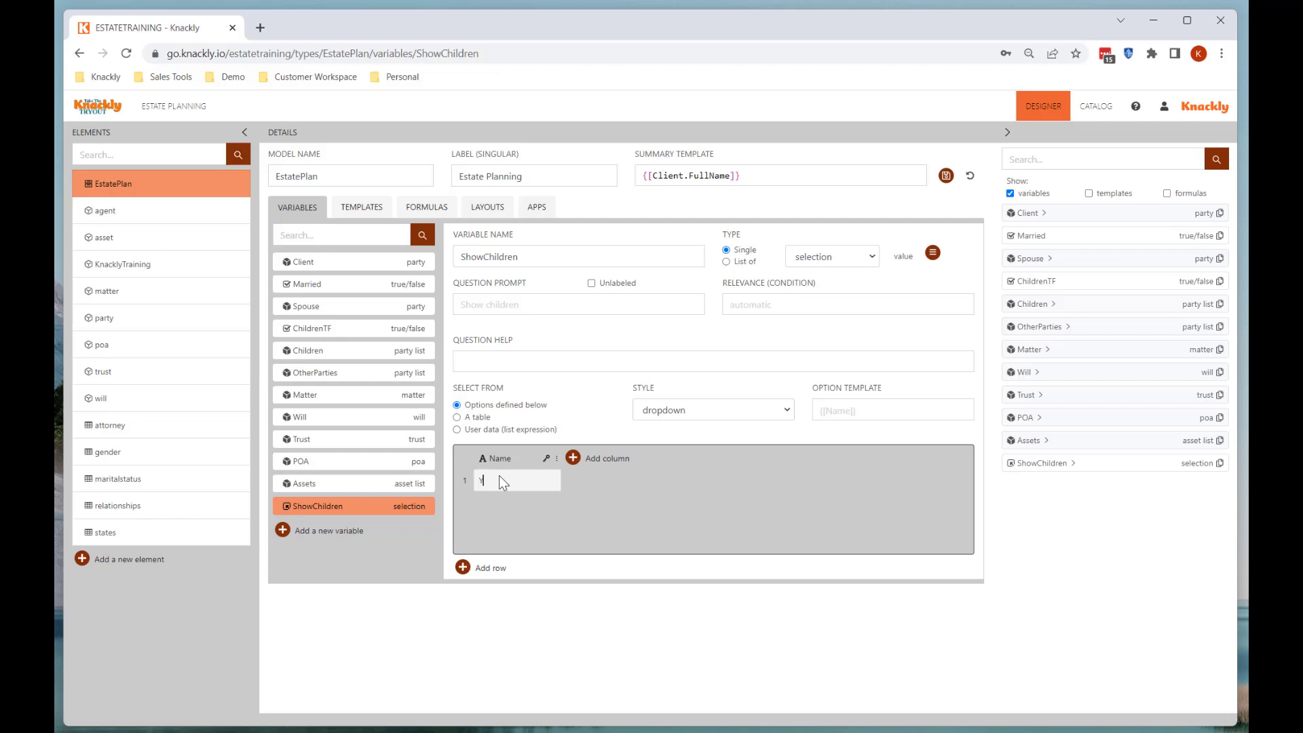
{"action": "type", "text": "es"}
{"action": "key", "text": "Return"}
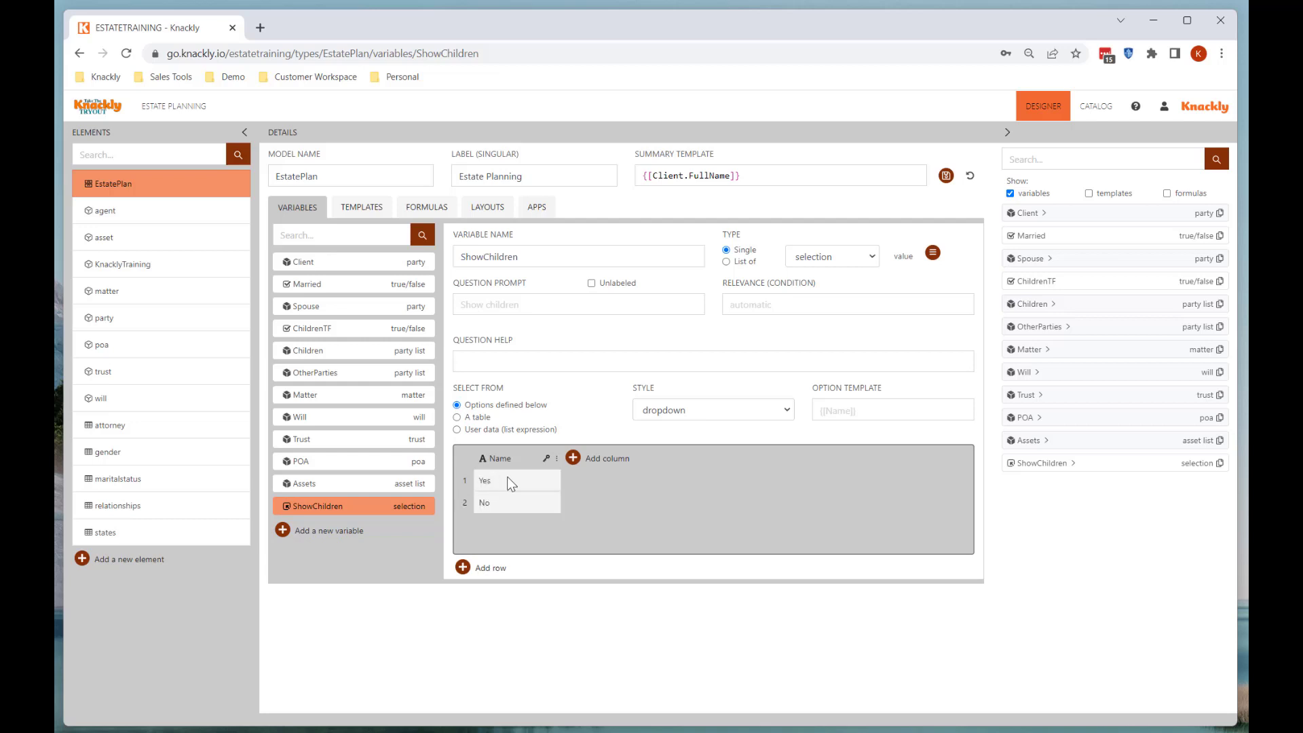
{"action": "left_click", "coordinate": [947, 179]}
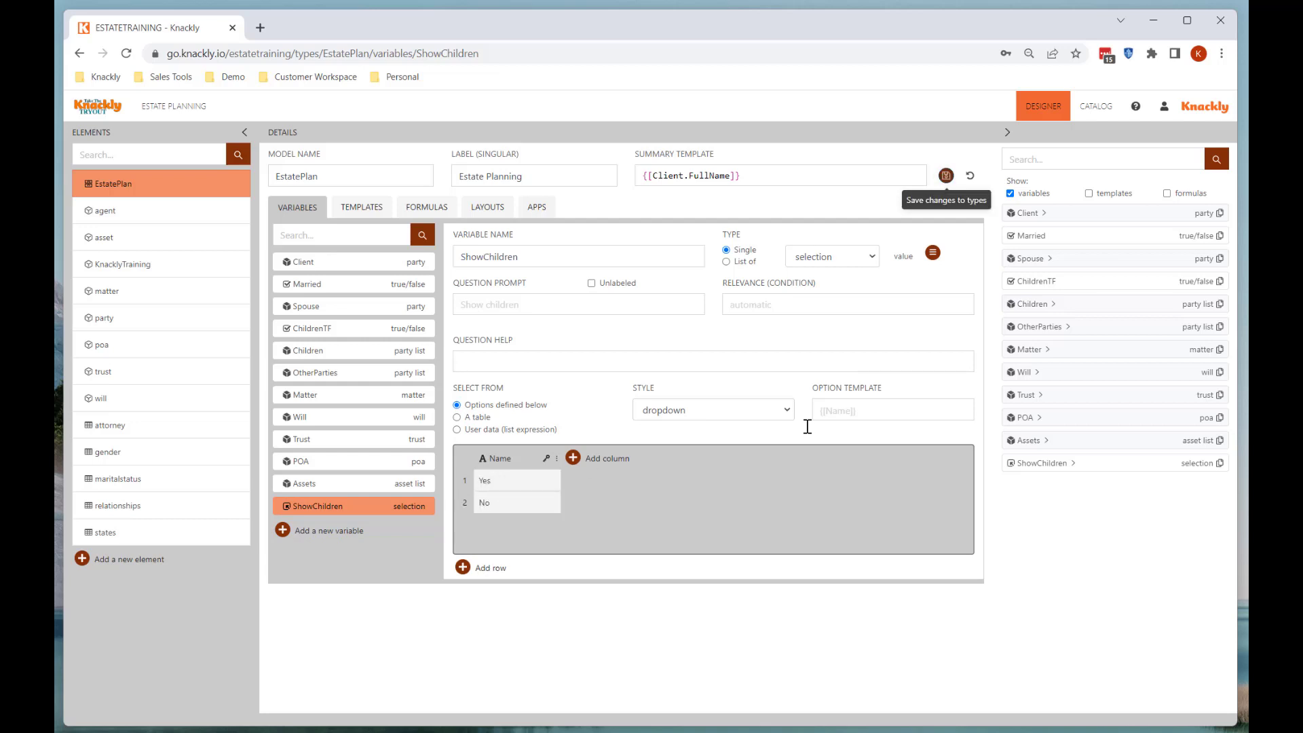
Step: Open the default EstatePlan layout for editing
{"action": "left_click", "coordinate": [538, 208]}
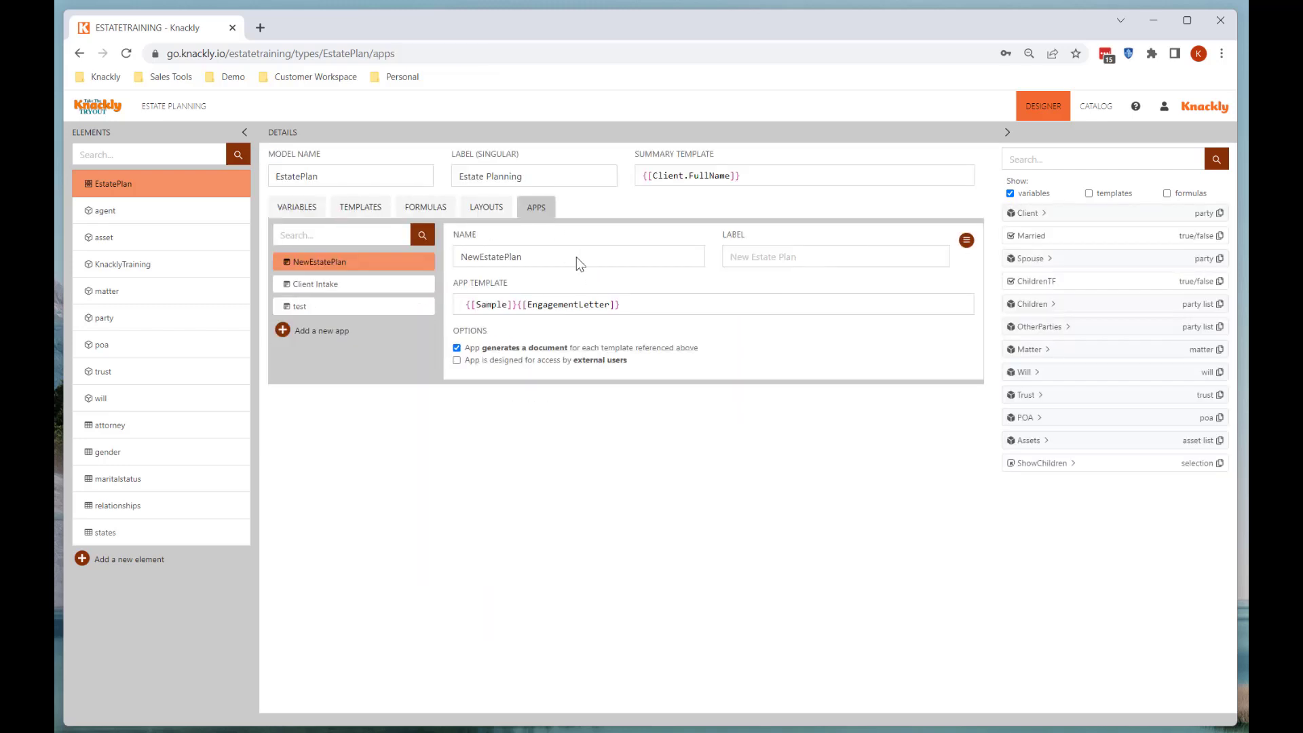
{"action": "left_click", "coordinate": [475, 207]}
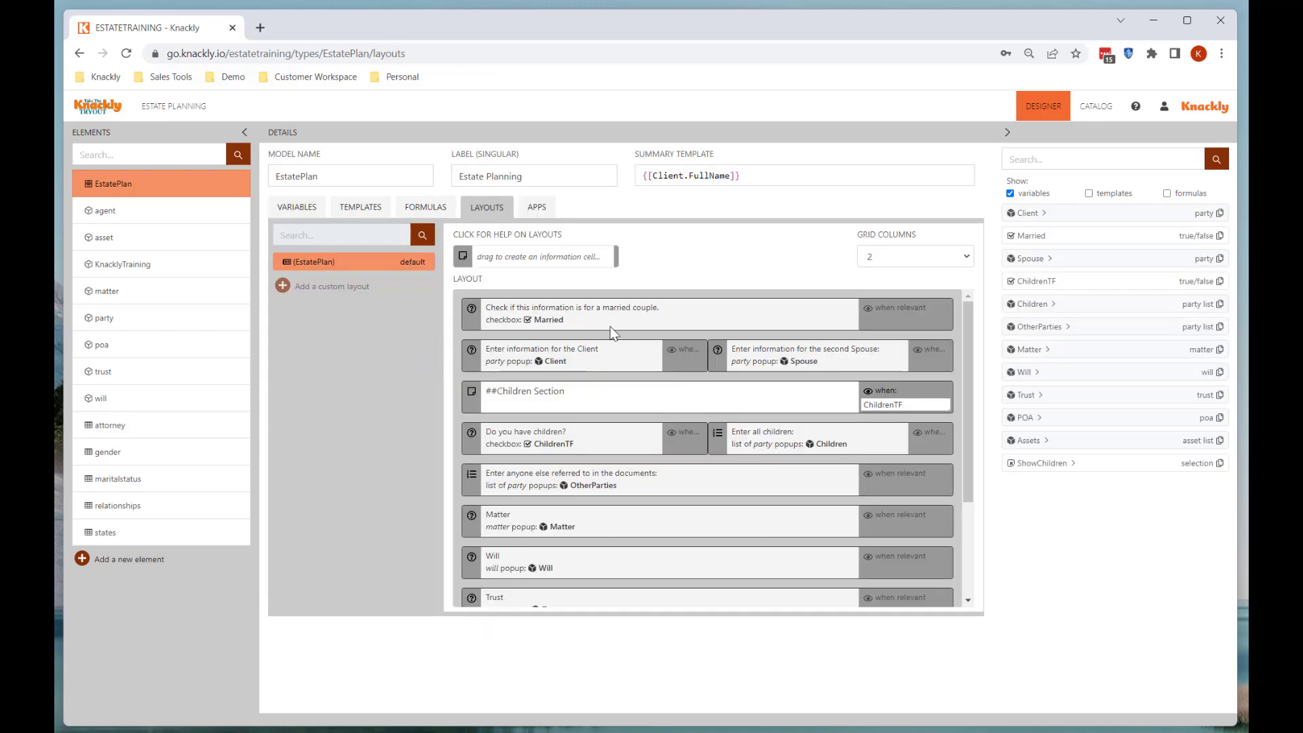
{"action": "left_click", "coordinate": [917, 406]}
{"action": "mouse_move", "coordinate": [916, 406]}
{"action": "left_mouse_down"}
{"action": "mouse_move", "coordinate": [857, 409]}
{"action": "mouse_move", "coordinate": [931, 410]}
{"action": "left_mouse_up"}
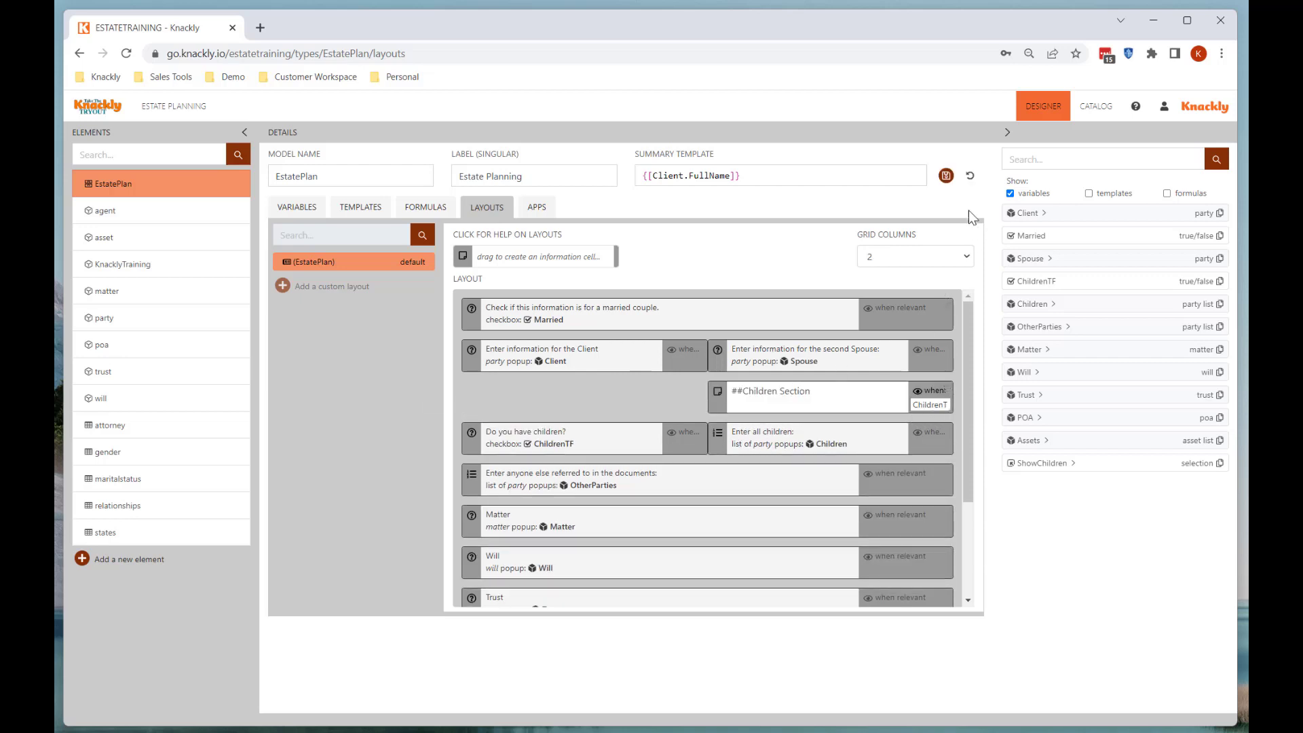
{"action": "left_click", "coordinate": [970, 176]}
Step: Replace the Children Section cell's display condition with ShowChildren == "Yes"
{"action": "left_click", "coordinate": [907, 391]}
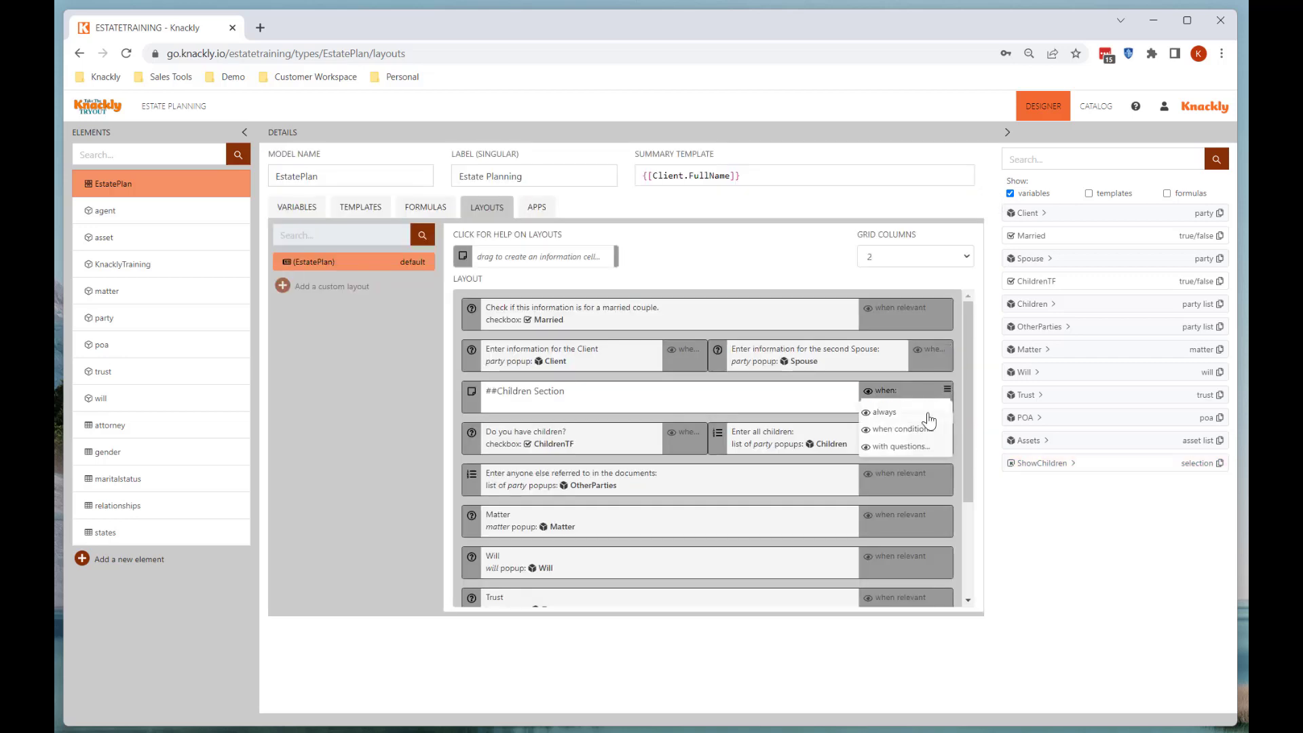
{"action": "left_click", "coordinate": [893, 432]}
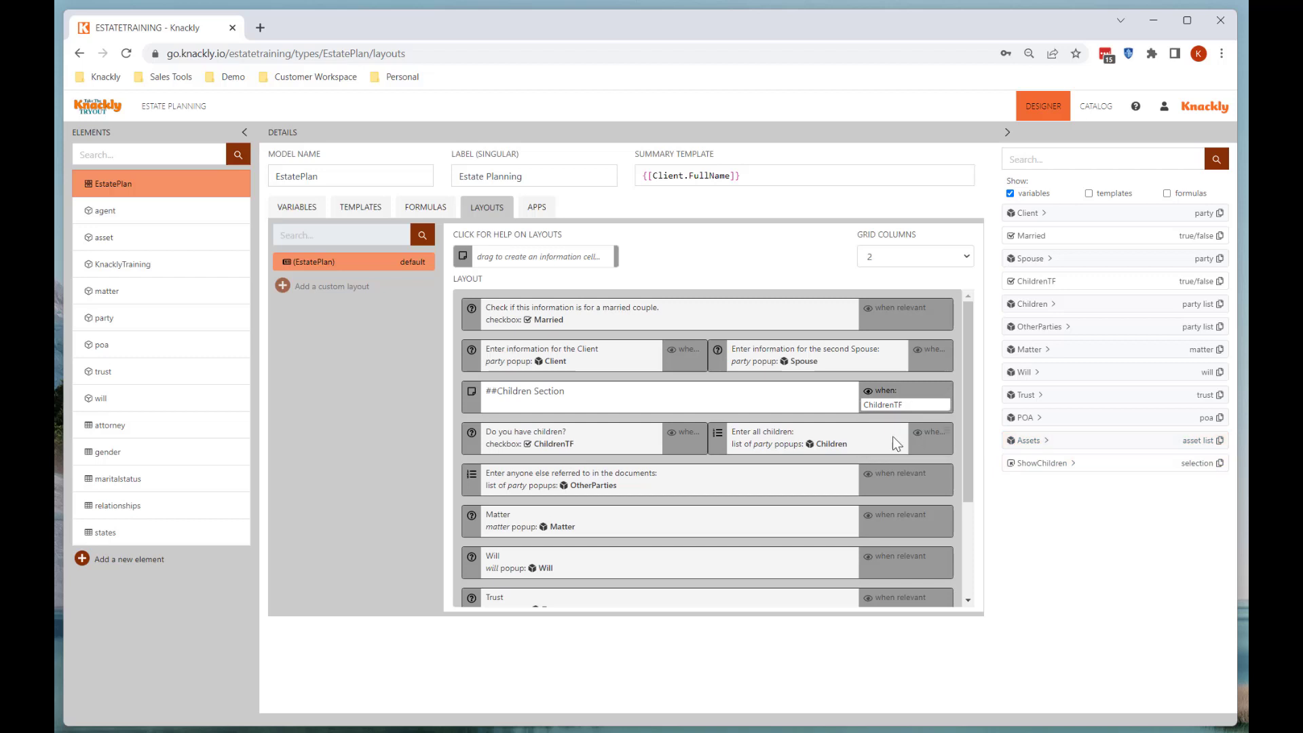
{"action": "left_click", "coordinate": [919, 406]}
{"action": "key", "text": "BackSpace"}
{"action": "key", "text": "BackSpace"}
{"action": "key", "text": "BackSpace"}
{"action": "key", "text": "BackSpace"}
{"action": "key", "text": "BackSpace"}
{"action": "key", "text": "BackSpace"}
{"action": "key", "text": "BackSpace"}
{"action": "key", "text": "BackSpace"}
{"action": "key", "text": "BackSpace"}
{"action": "key", "text": "BackSpace"}
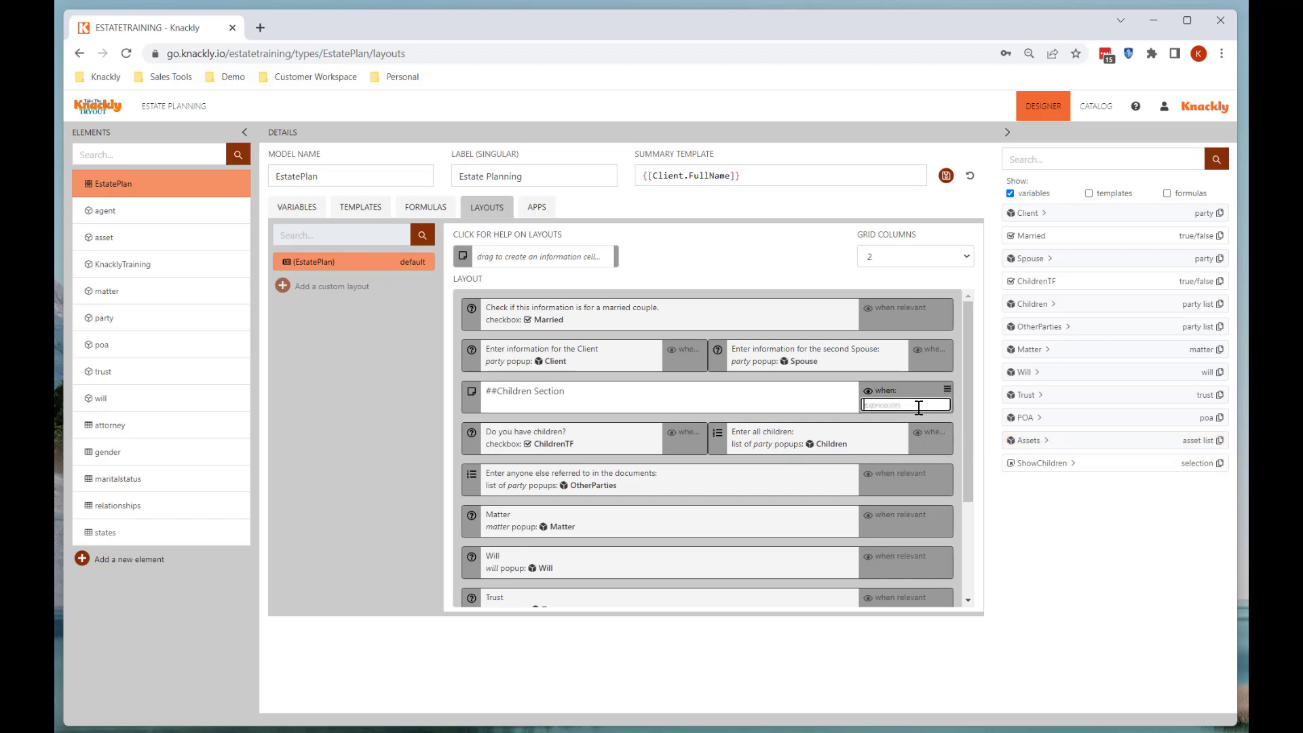
{"action": "left_click_drag", "start_coordinate": [1038, 463], "coordinate": [894, 407]}
{"action": "left_click", "coordinate": [877, 392]}
Step: Move the Show children question directly above the Children Section cell and save the layout
{"action": "scroll", "coordinate": [699, 512], "scroll_direction": "down", "scroll_amount": 3}
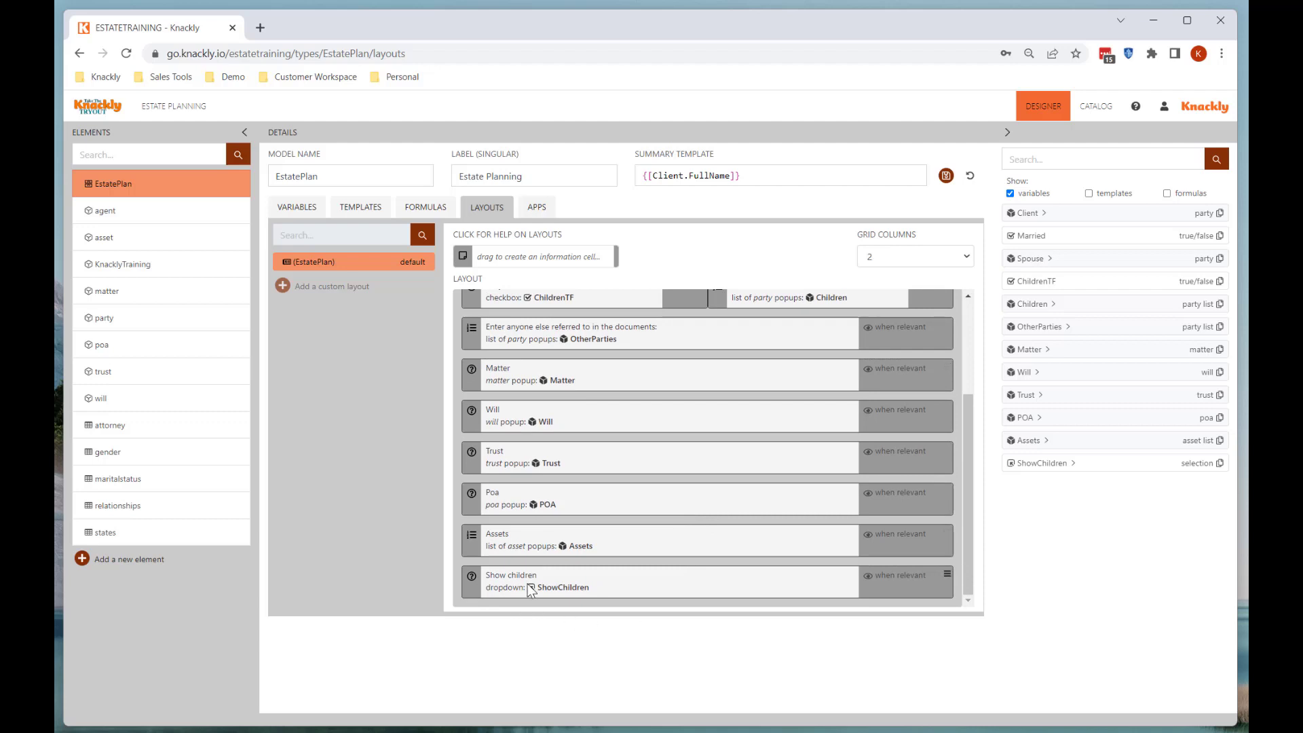
{"action": "left_click_drag", "start_coordinate": [482, 588], "coordinate": [500, 379]}
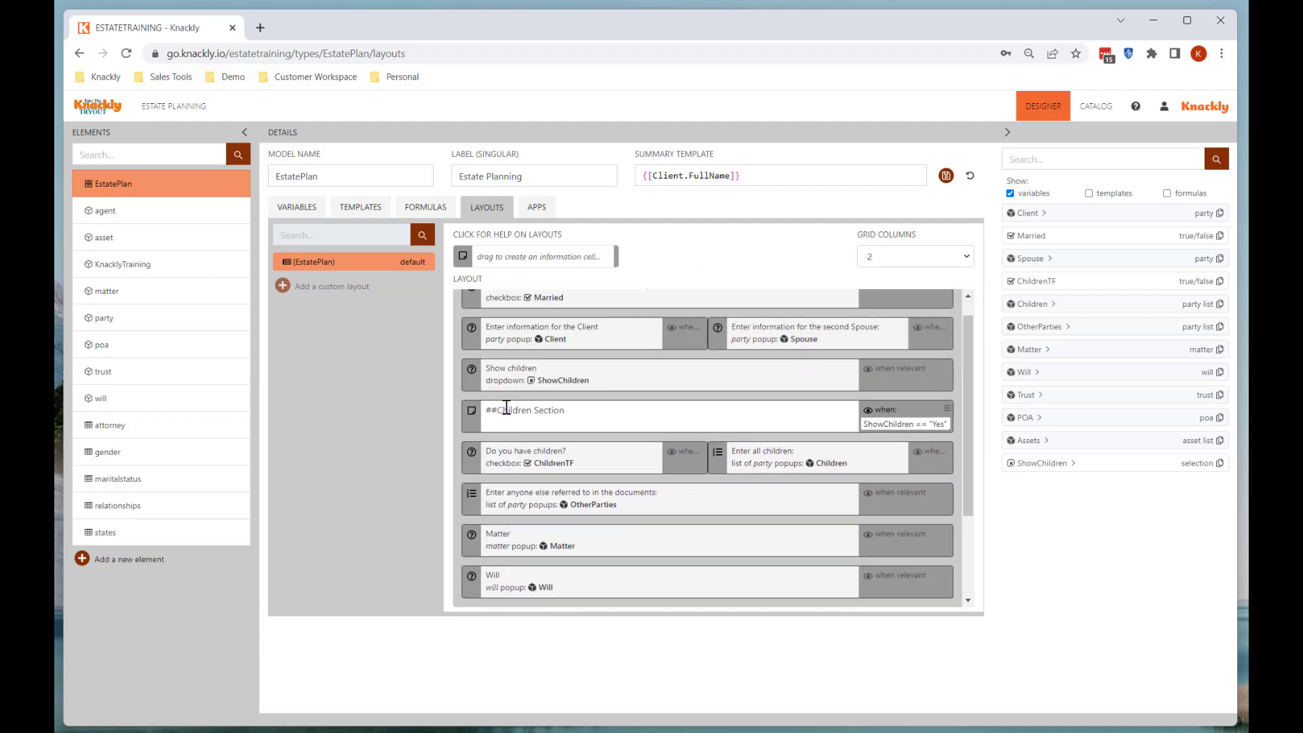
{"action": "left_click", "coordinate": [946, 175]}
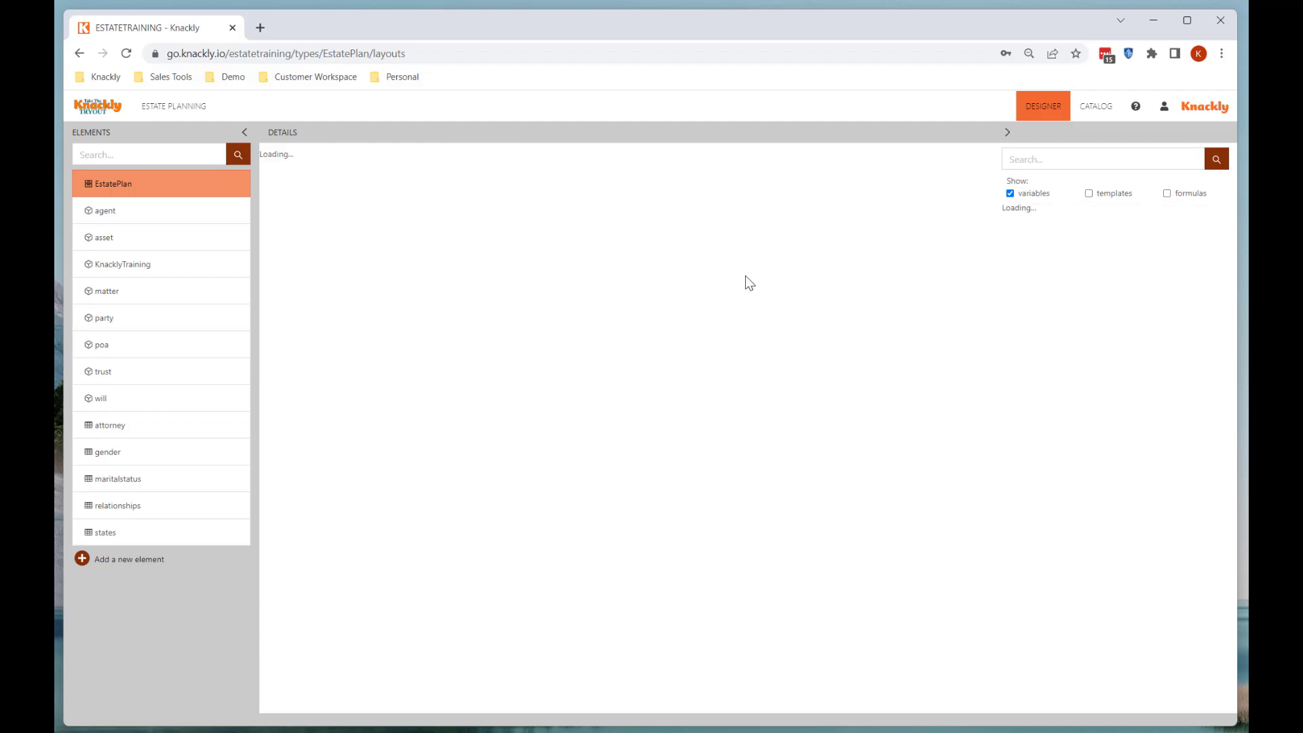
Step: Open the client record's New Estate Plan interview and test the Children Section heading by switching Show children between Yes and No
{"action": "left_click", "coordinate": [207, 112]}
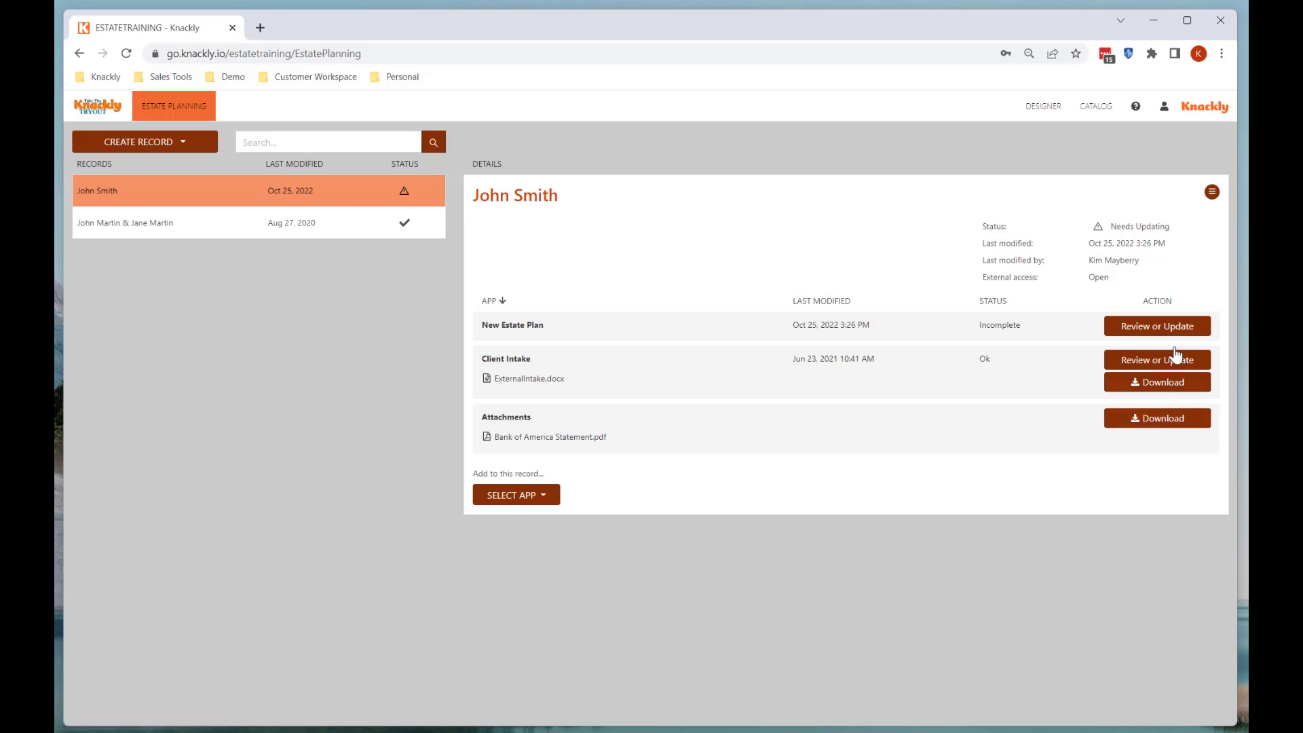
{"action": "left_click", "coordinate": [1158, 328]}
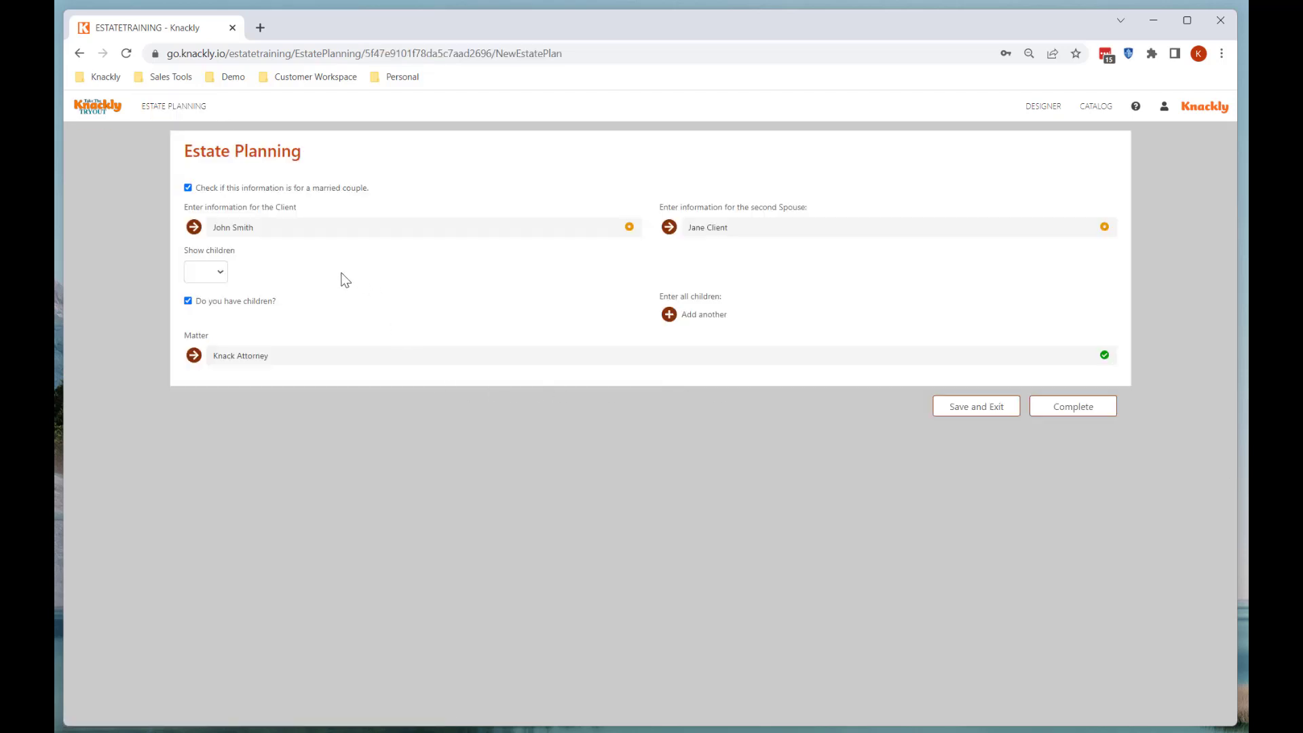
{"action": "left_click", "coordinate": [219, 273]}
{"action": "left_click", "coordinate": [207, 301]}
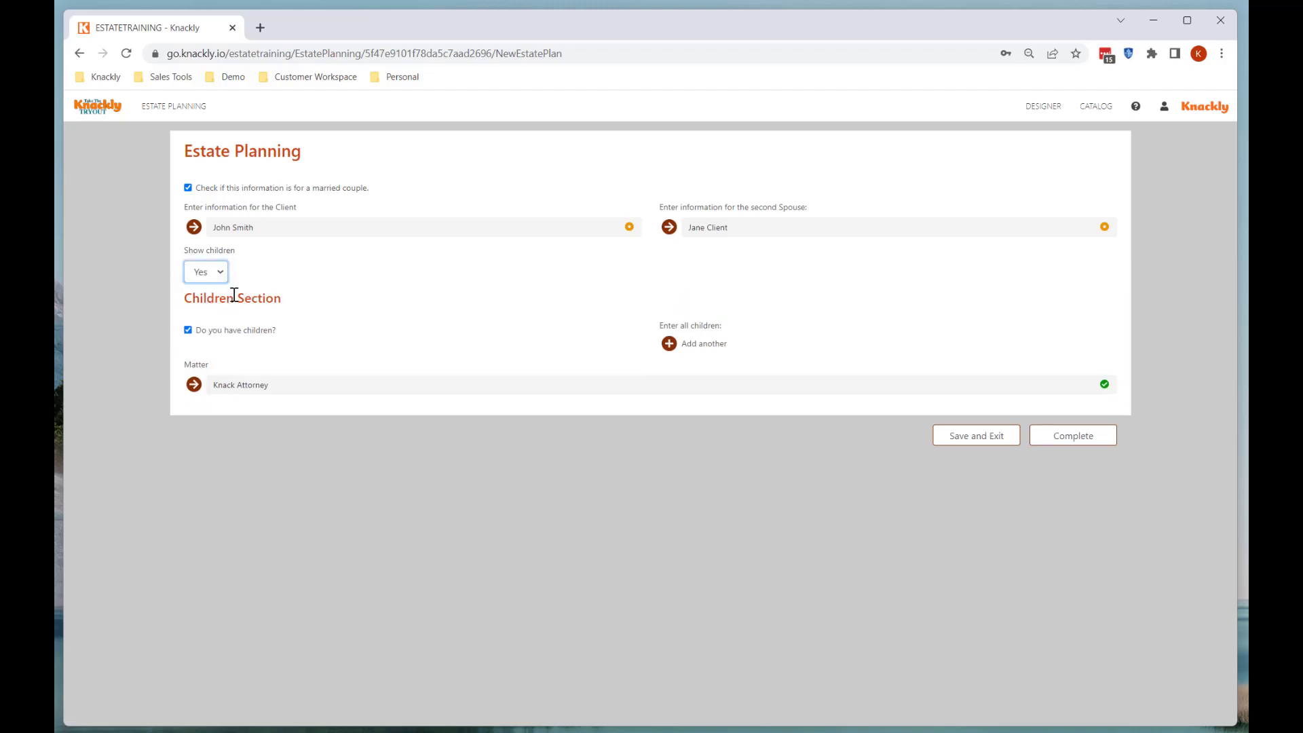
{"action": "double_click", "coordinate": [188, 300]}
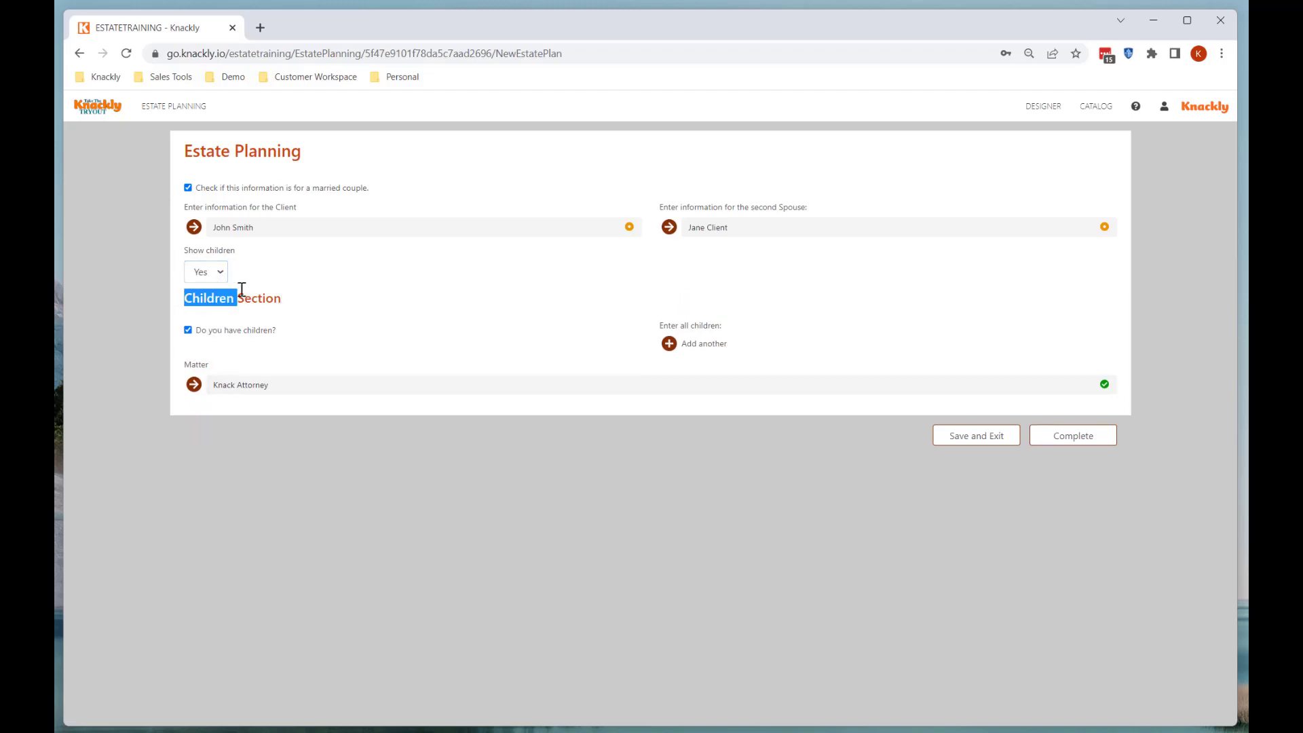
{"action": "left_click", "coordinate": [210, 275]}
{"action": "left_click", "coordinate": [202, 312]}
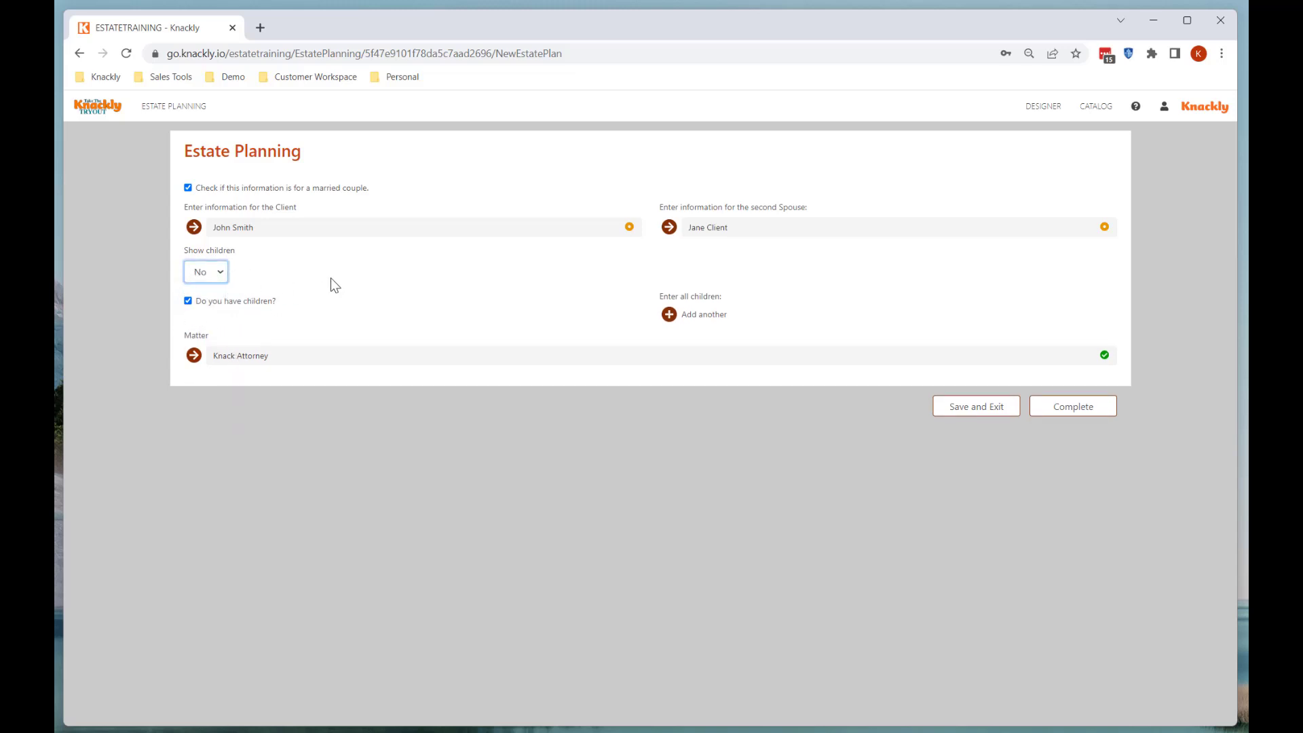
{"action": "left_click", "coordinate": [223, 278]}
{"action": "left_click", "coordinate": [204, 295]}
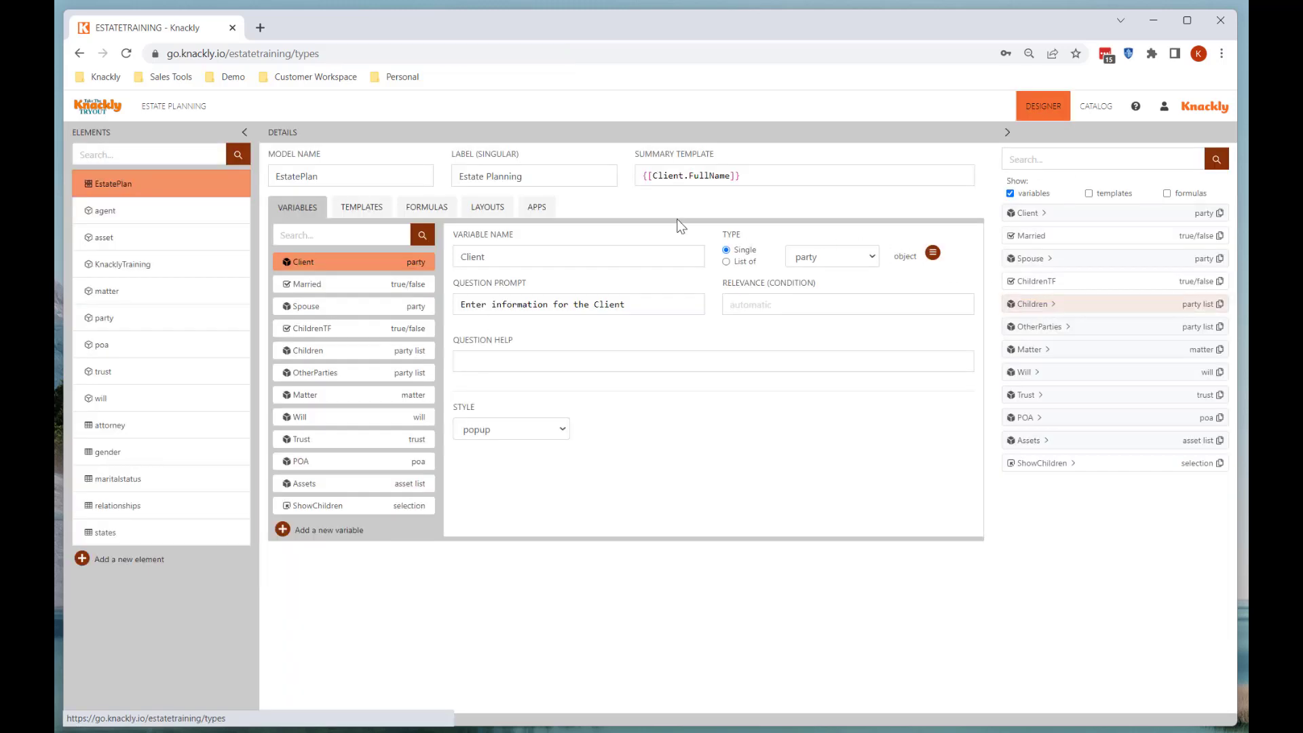
Step: In the EstatePlan default layout, make the Children Section cell display with the Children question instead of on a condition, and save
{"action": "left_click", "coordinate": [488, 210]}
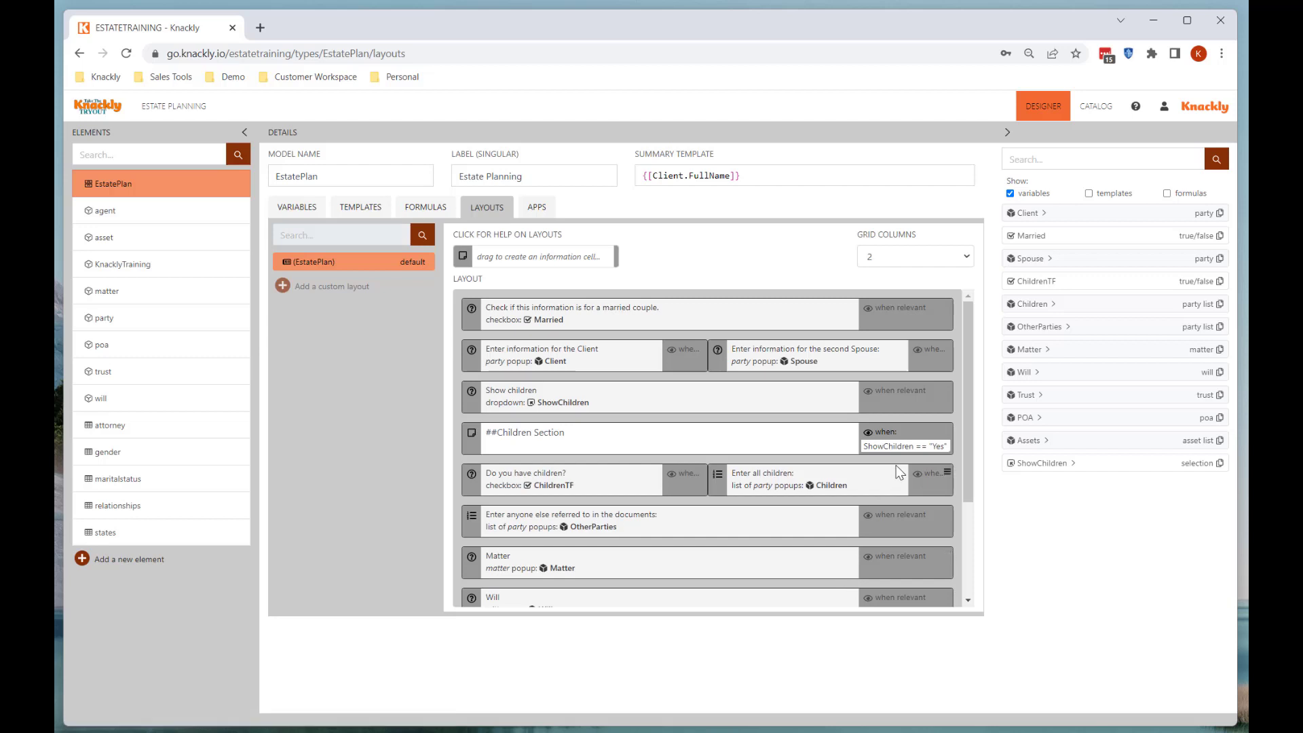
{"action": "left_click", "coordinate": [903, 444]}
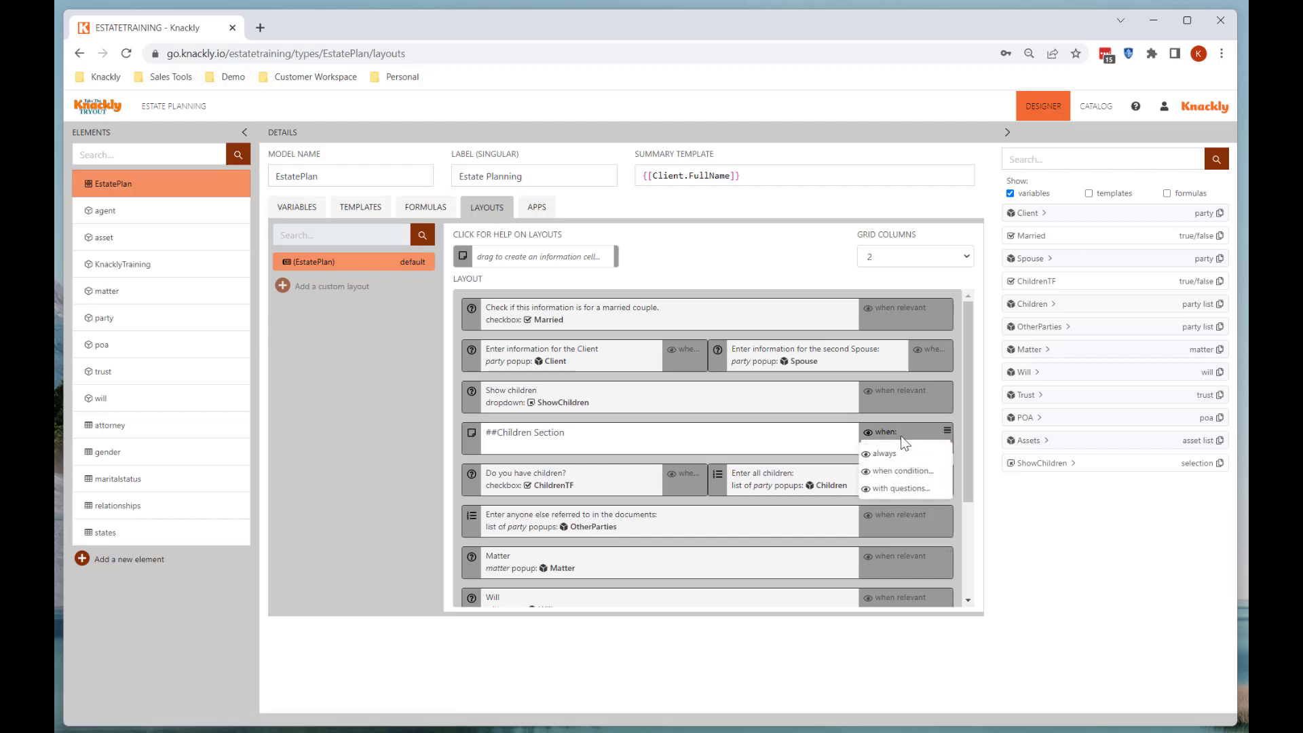
{"action": "left_click", "coordinate": [896, 489]}
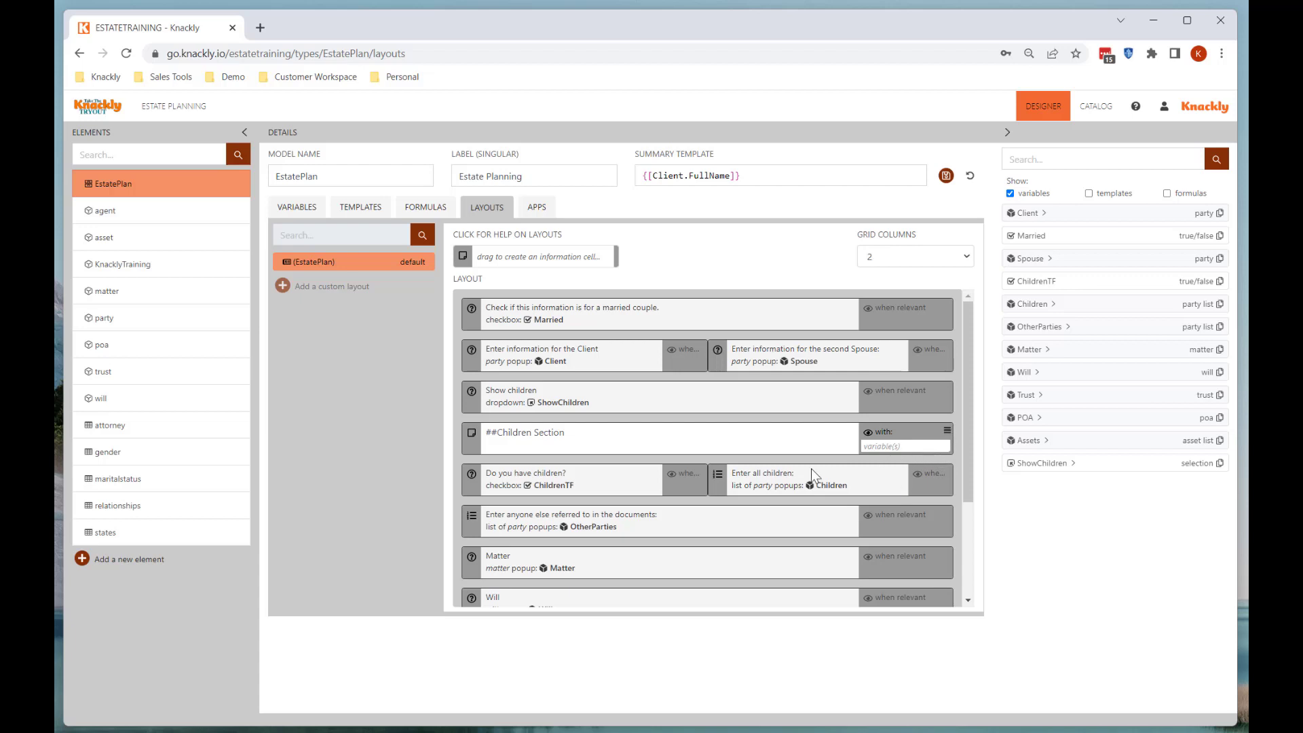
{"action": "left_click", "coordinate": [885, 432]}
{"action": "left_click", "coordinate": [1033, 303]}
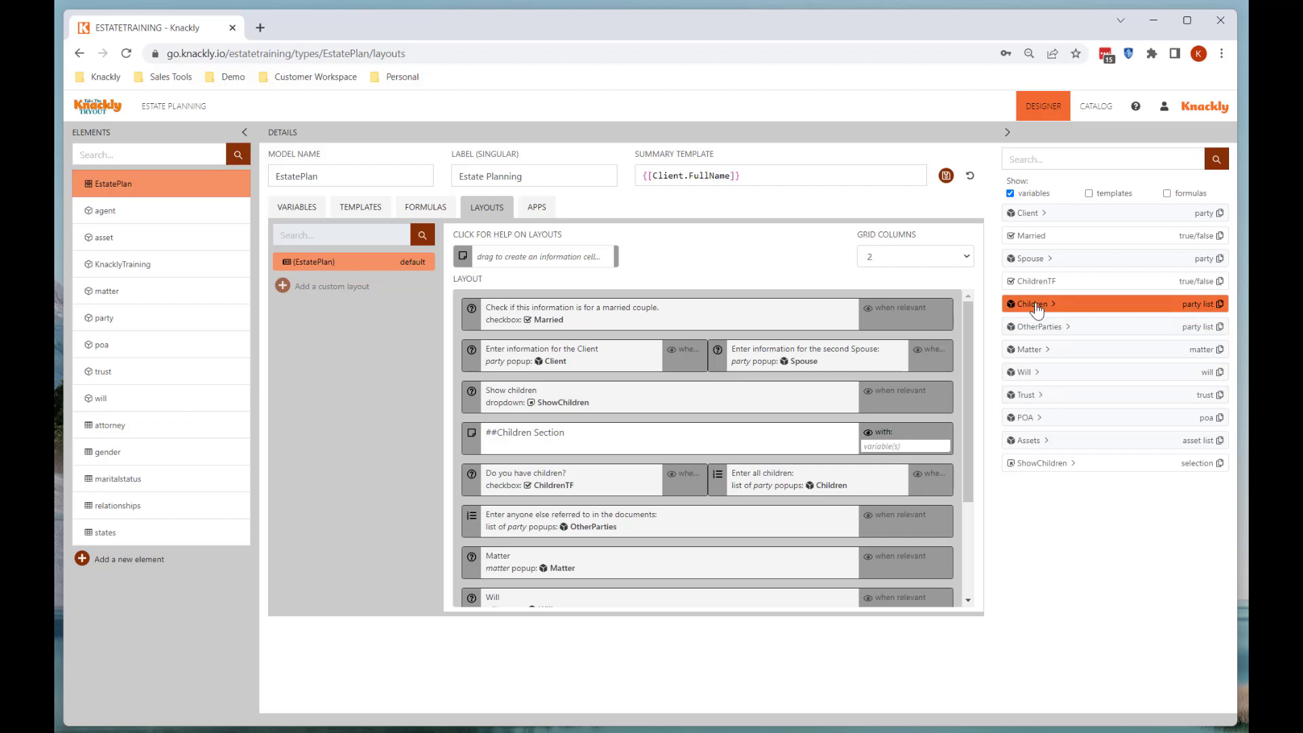
{"action": "left_click_drag", "start_coordinate": [1006, 375], "coordinate": [914, 450]}
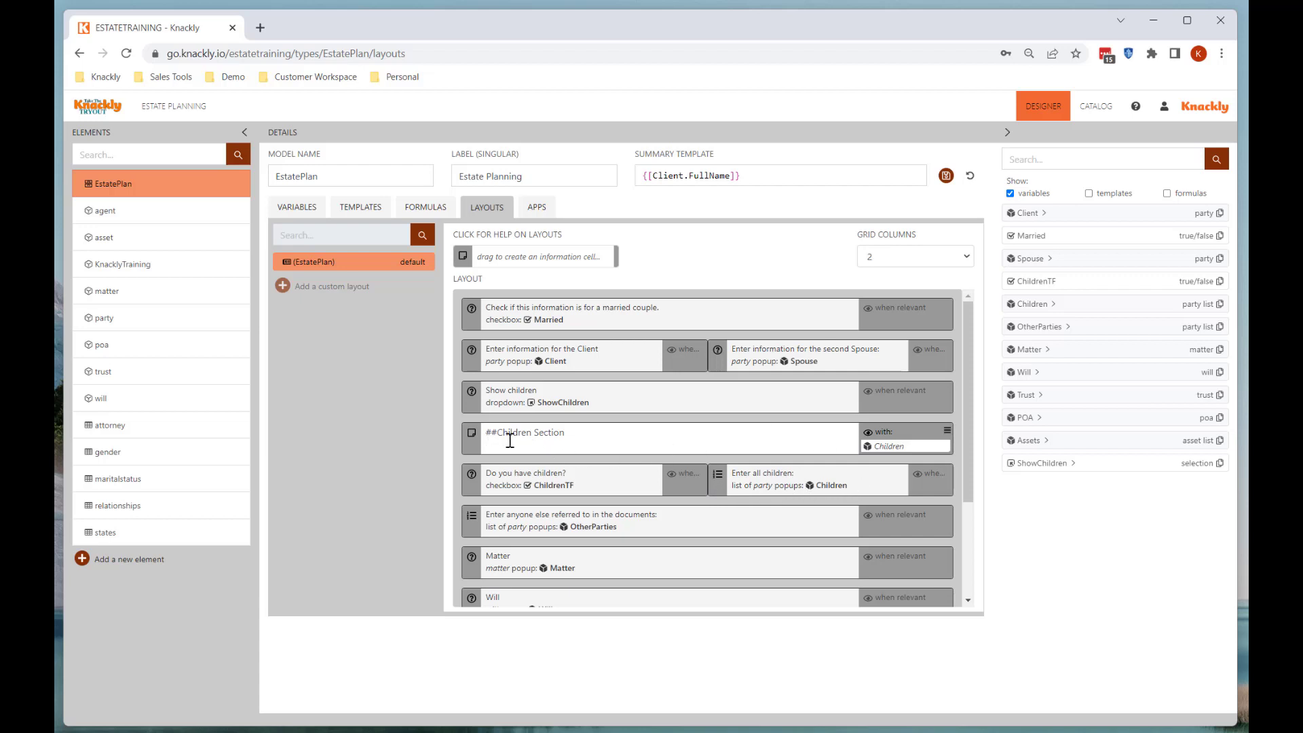
{"action": "left_click", "coordinate": [946, 177]}
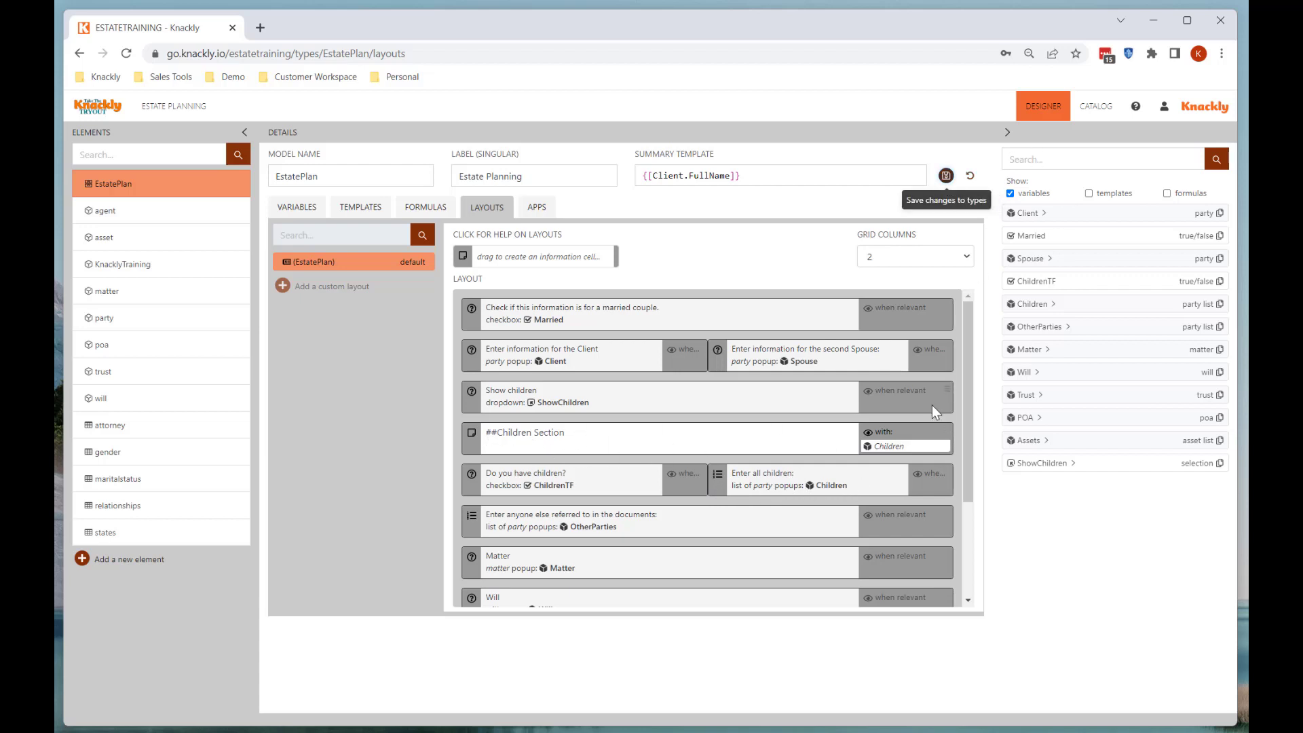
Step: Reopen the record's New Estate Plan interview and test the Children Section heading by clearing and rechecking Do you have children?
{"action": "left_click", "coordinate": [178, 109]}
{"action": "left_click", "coordinate": [1129, 330]}
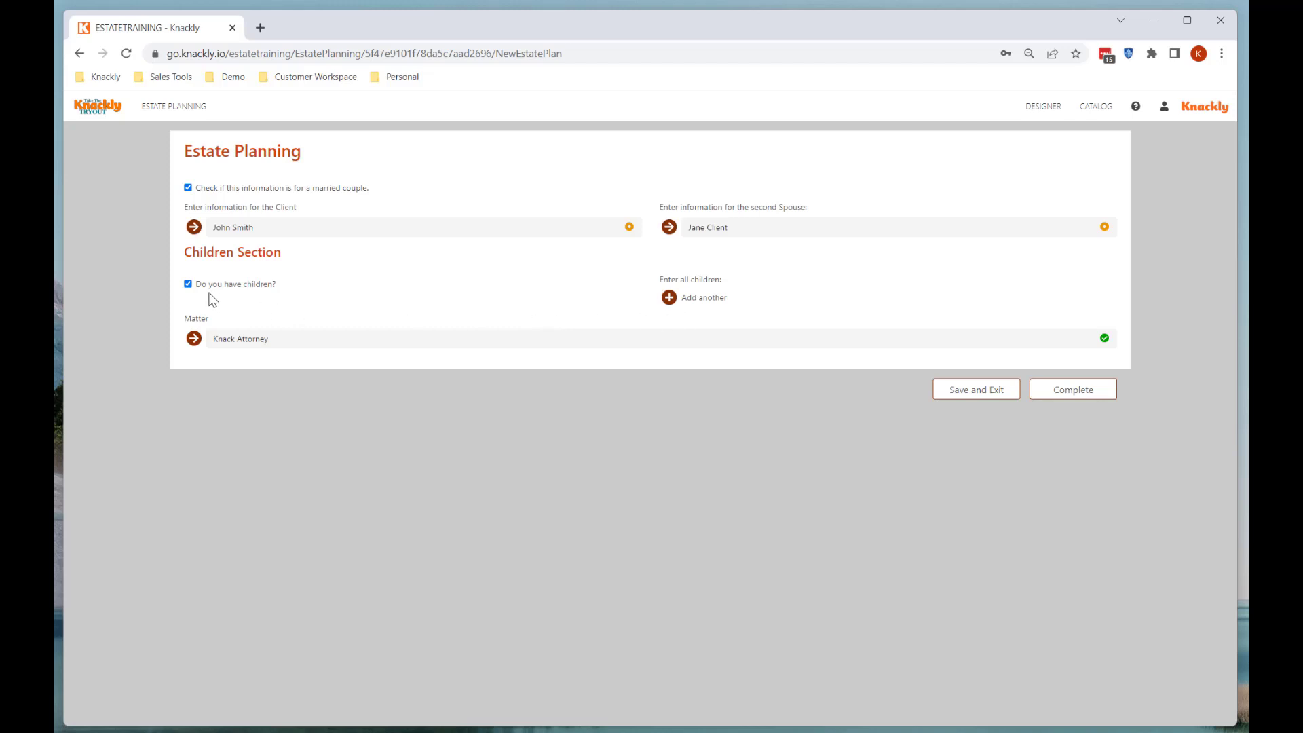
{"action": "left_click", "coordinate": [188, 285]}
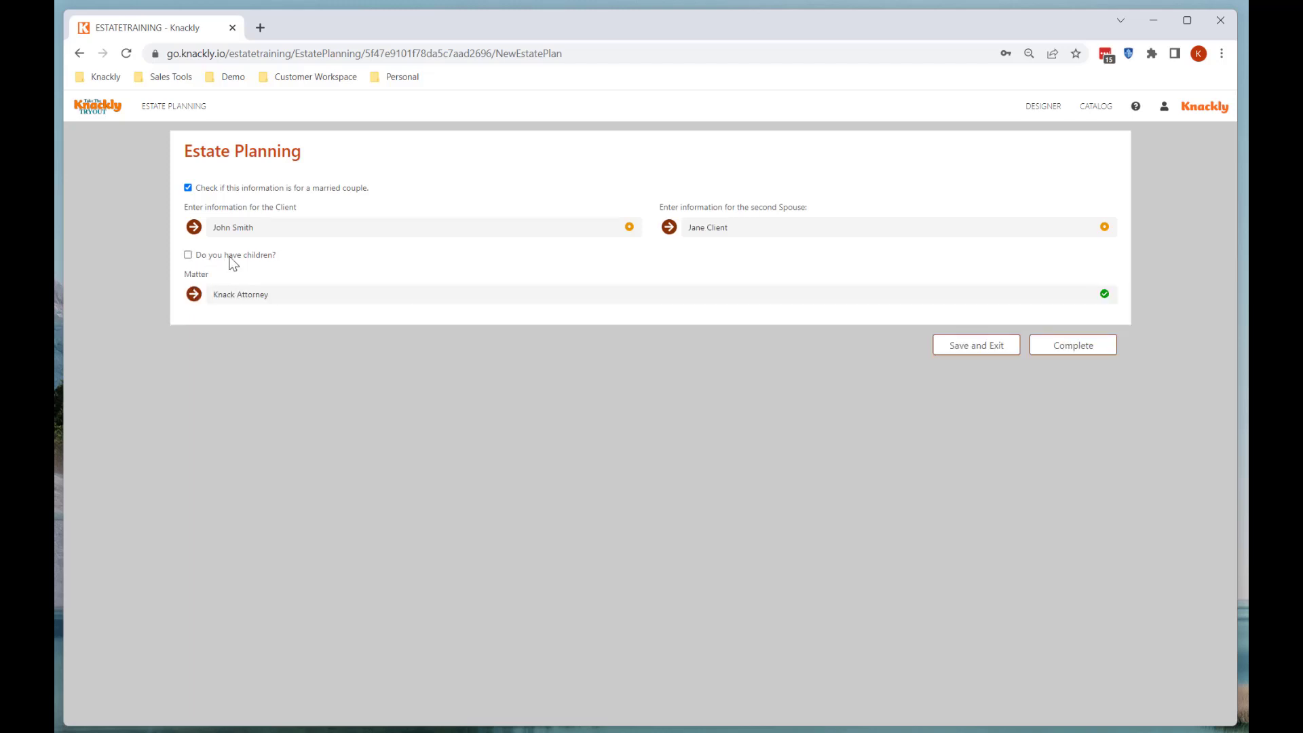
{"action": "left_click", "coordinate": [188, 255]}
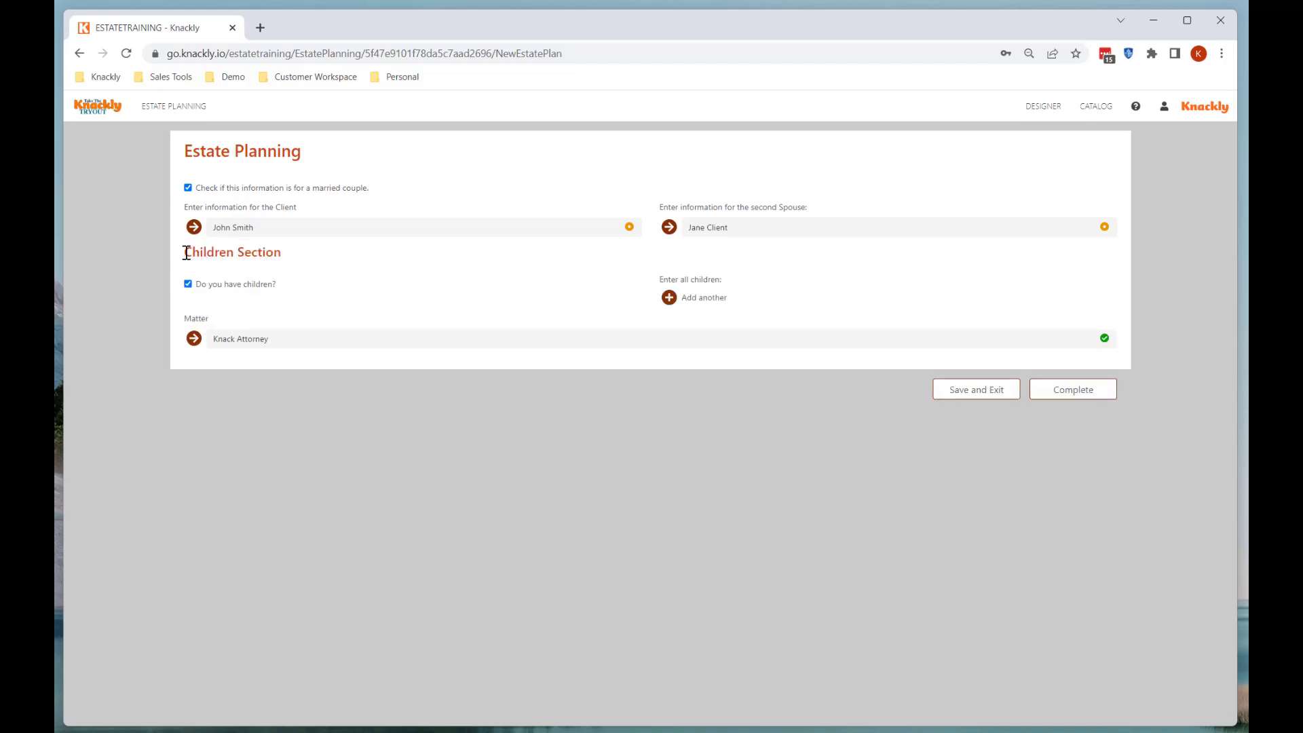
{"action": "left_click_drag", "start_coordinate": [186, 253], "coordinate": [288, 251]}
{"action": "left_click_drag", "start_coordinate": [663, 280], "coordinate": [723, 278]}
{"action": "left_click_drag", "start_coordinate": [243, 338], "coordinate": [313, 369]}
{"action": "left_click", "coordinate": [741, 451]}
Step: Return to the EstatePlan default layout in the designer and review the display options of the Children Section cell
{"action": "left_click", "coordinate": [1043, 107]}
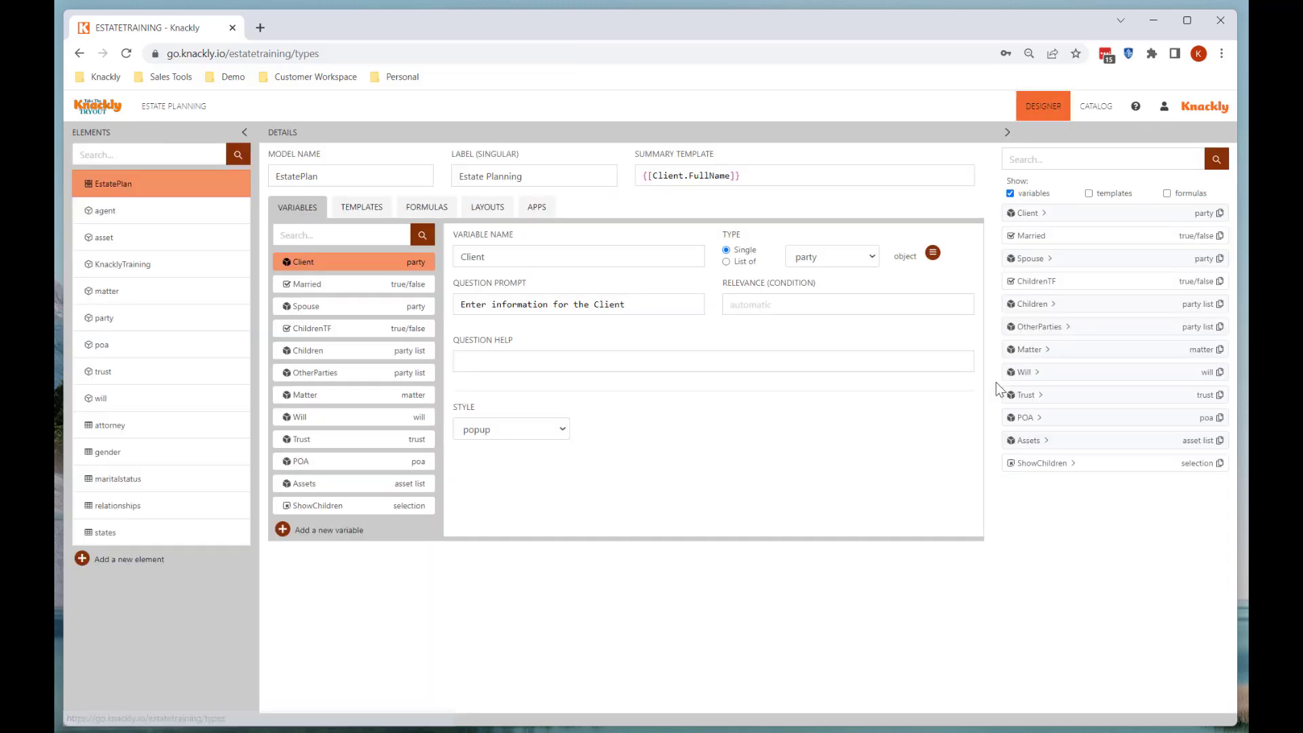
{"action": "left_click", "coordinate": [487, 207]}
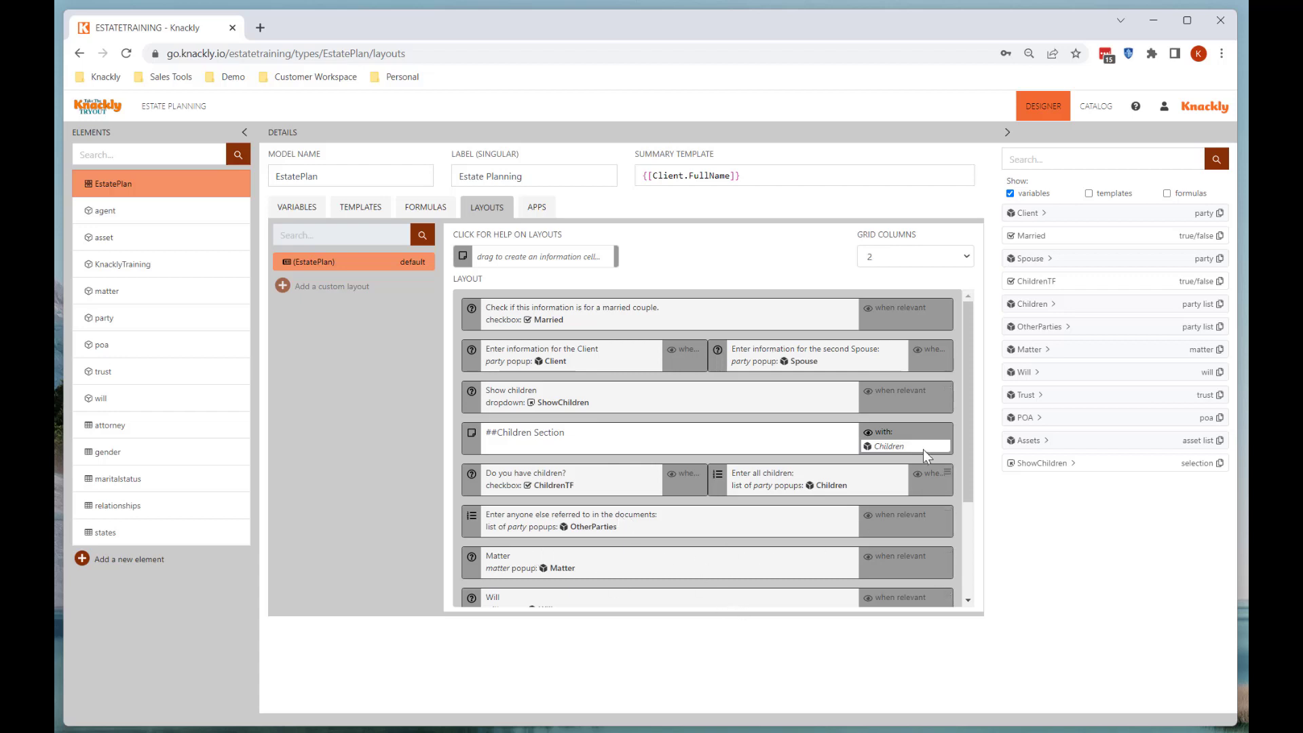
{"action": "left_click", "coordinate": [885, 431]}
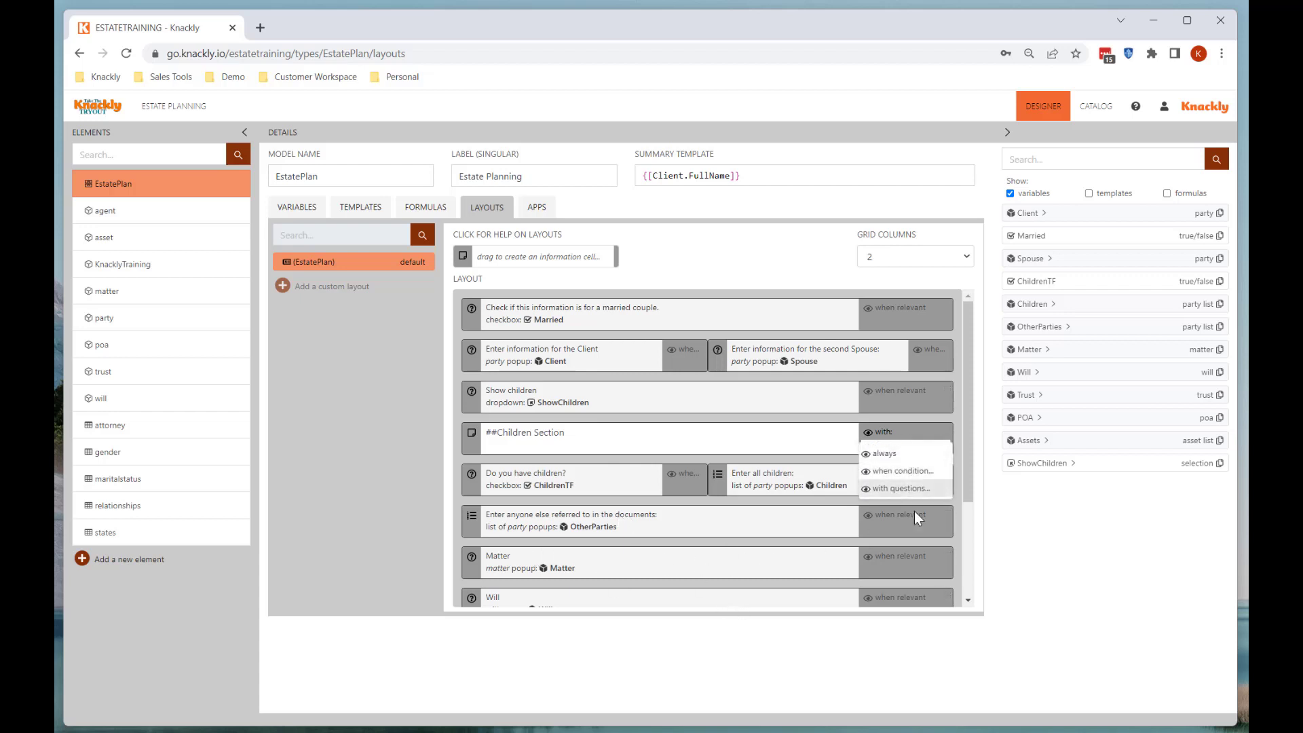
{"action": "left_click", "coordinate": [1073, 558]}
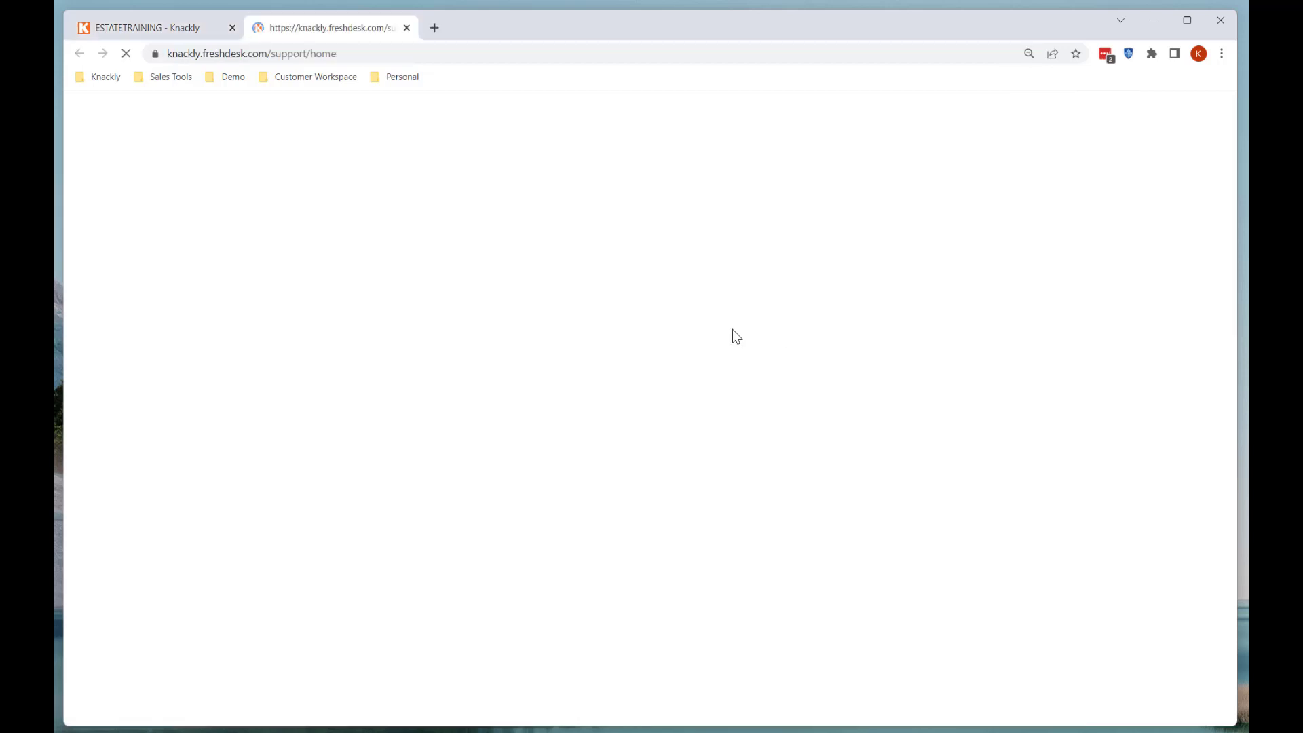
Step: In the Knackly support portal's knowledge base, open the Using Layouts in Knackly - Video article under App Intake Options
{"action": "scroll", "coordinate": [504, 441], "scroll_direction": "down", "scroll_amount": 4}
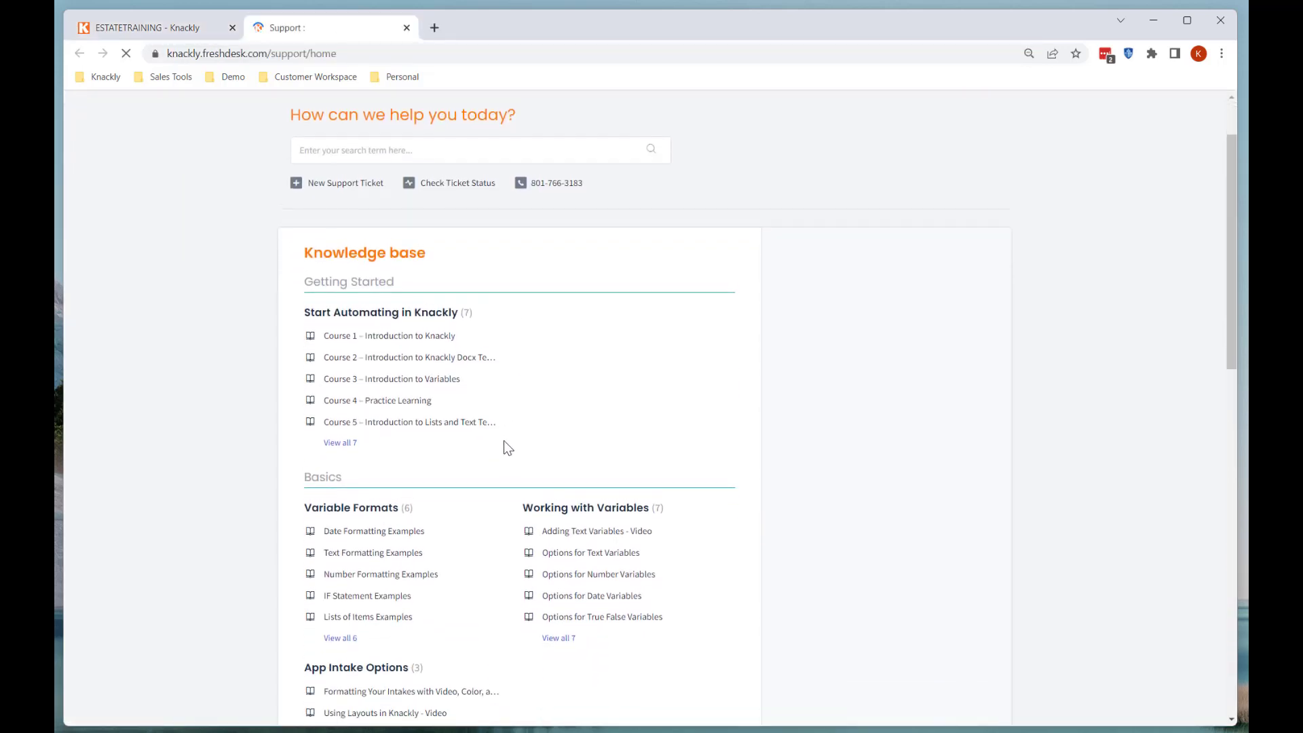
{"action": "scroll", "coordinate": [495, 443], "scroll_direction": "down", "scroll_amount": 3}
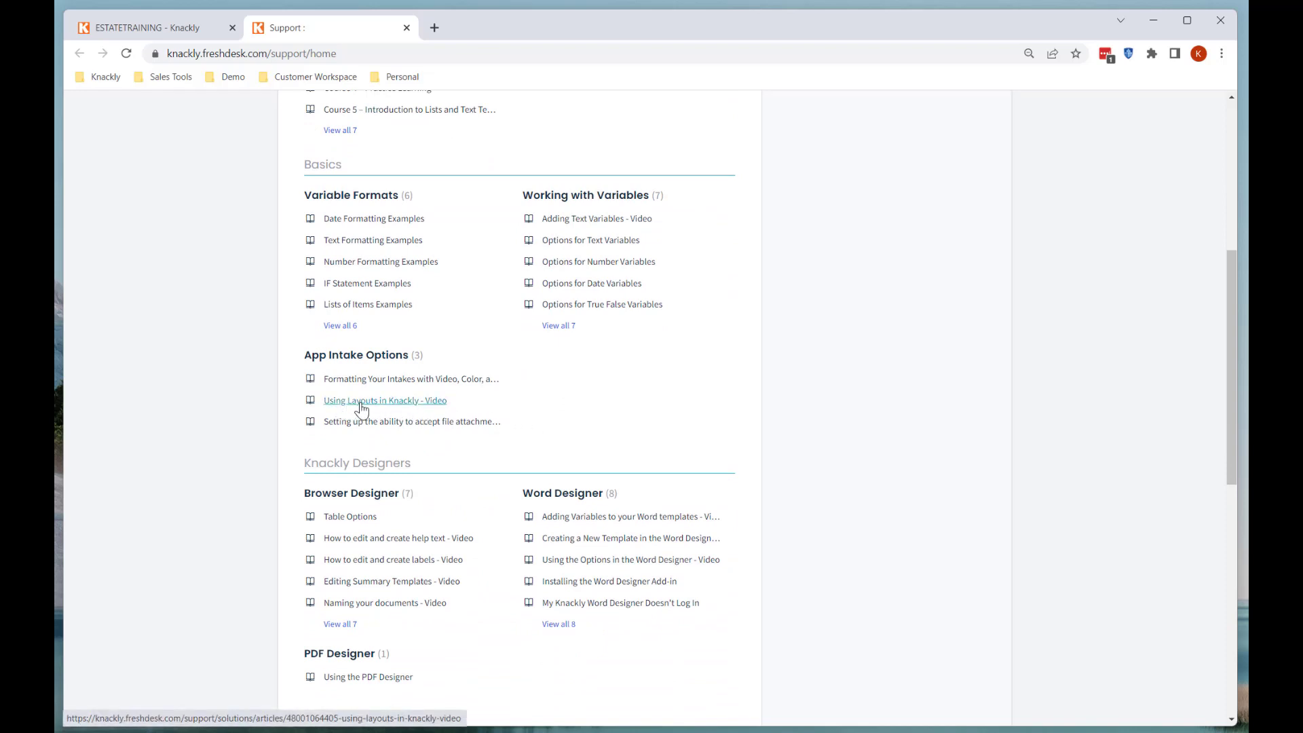
{"action": "left_click", "coordinate": [412, 401]}
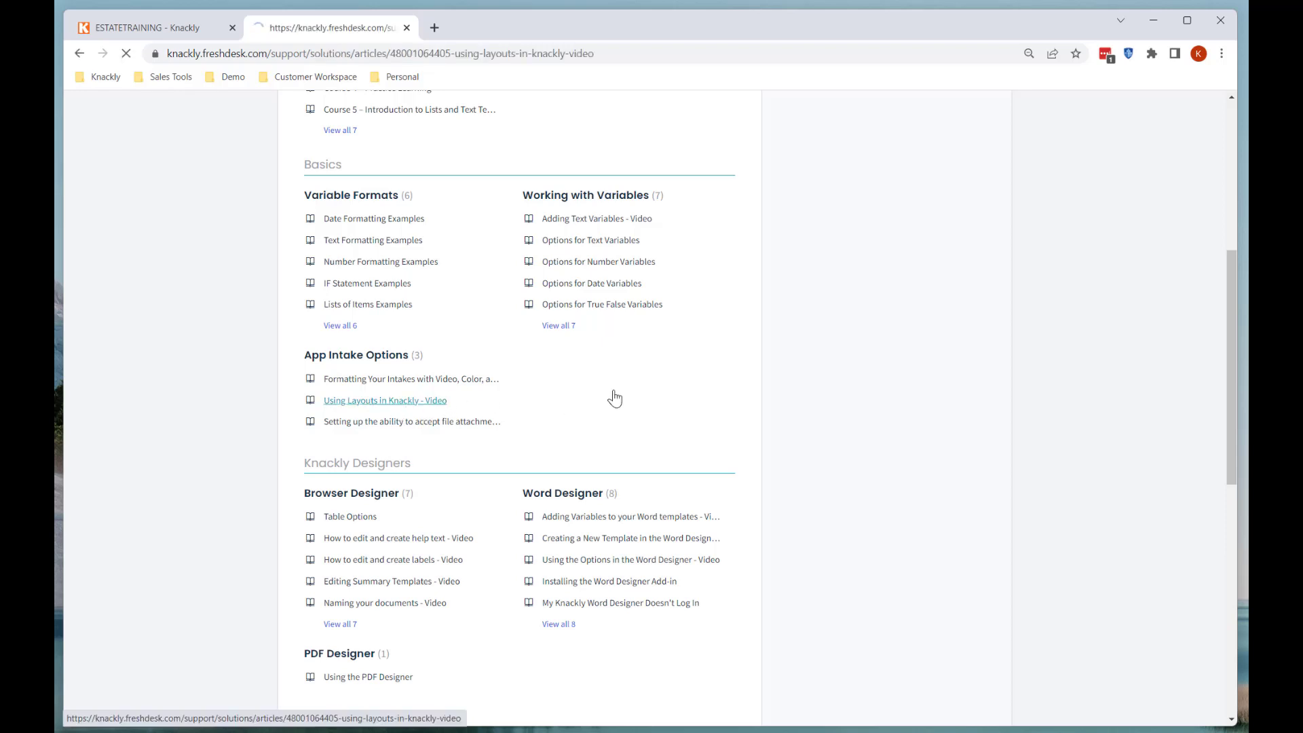